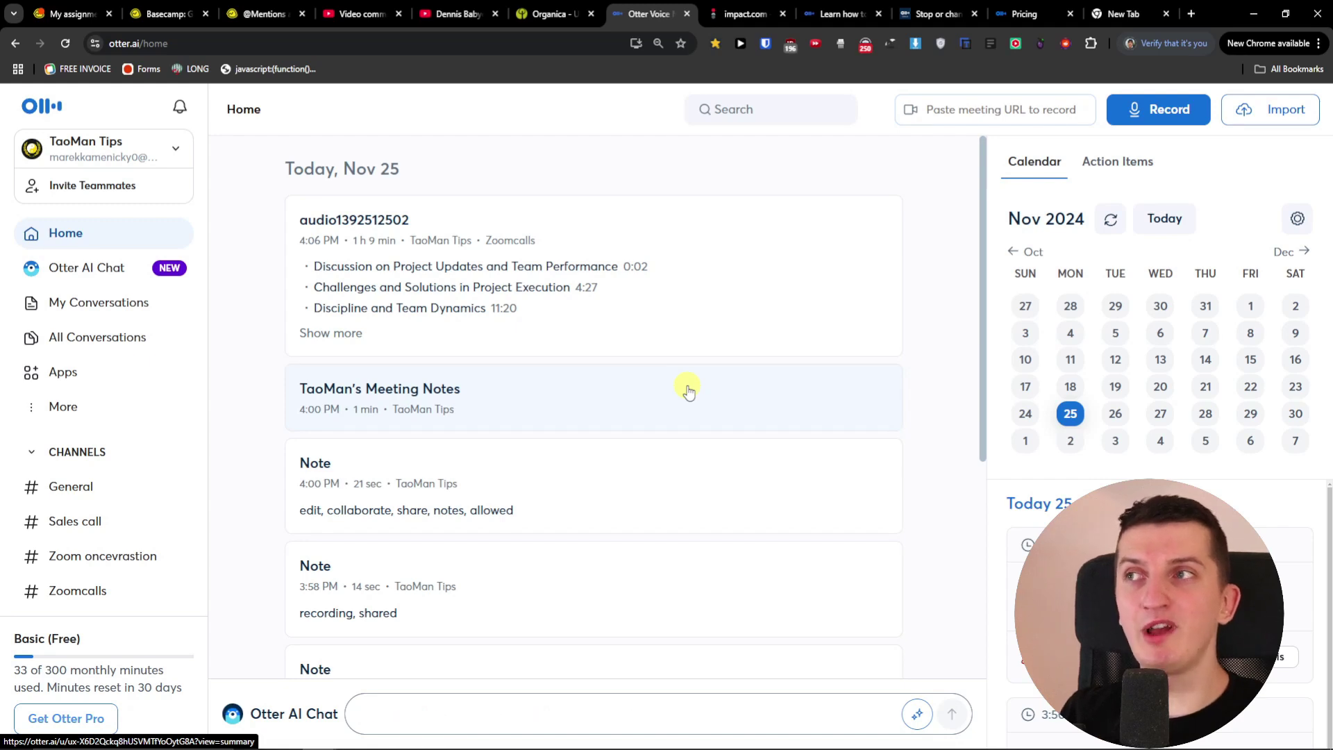
Look through the Otter AI Chat, My Conversations and All Conversations pages
click(67, 271)
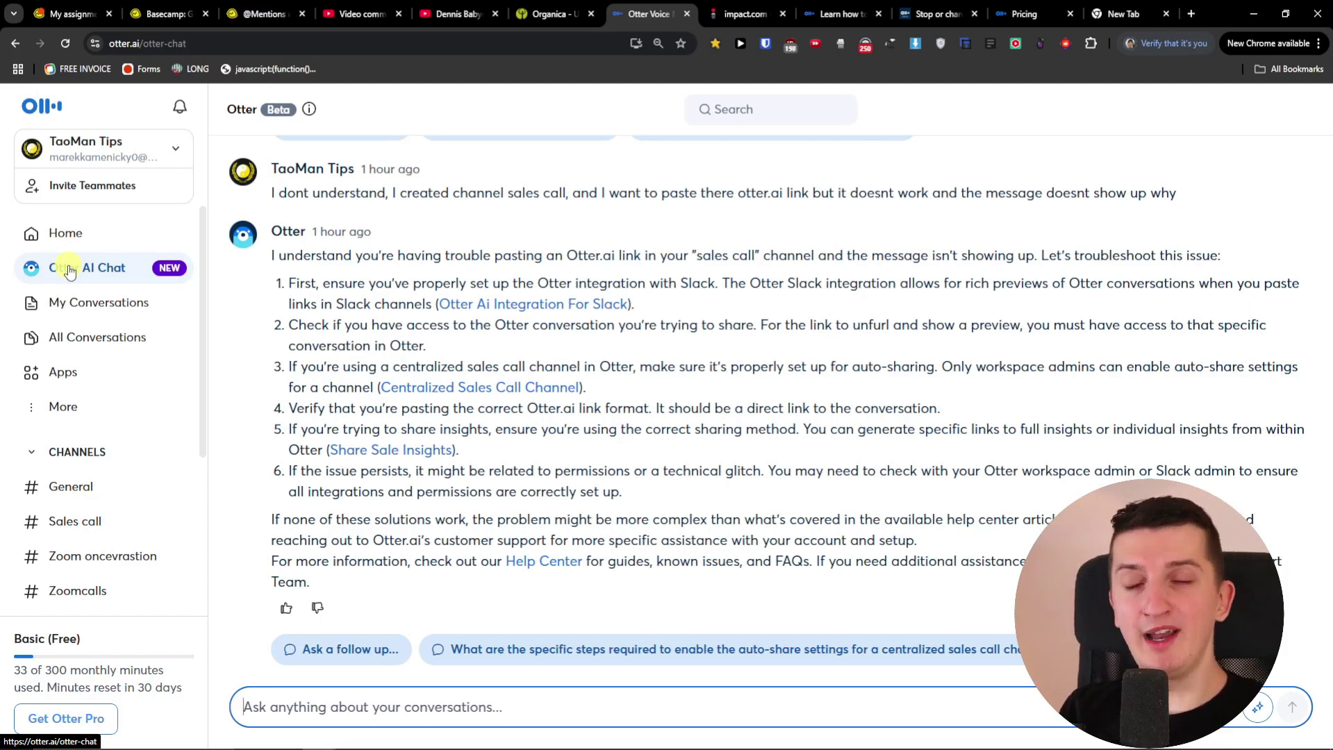
click(85, 300)
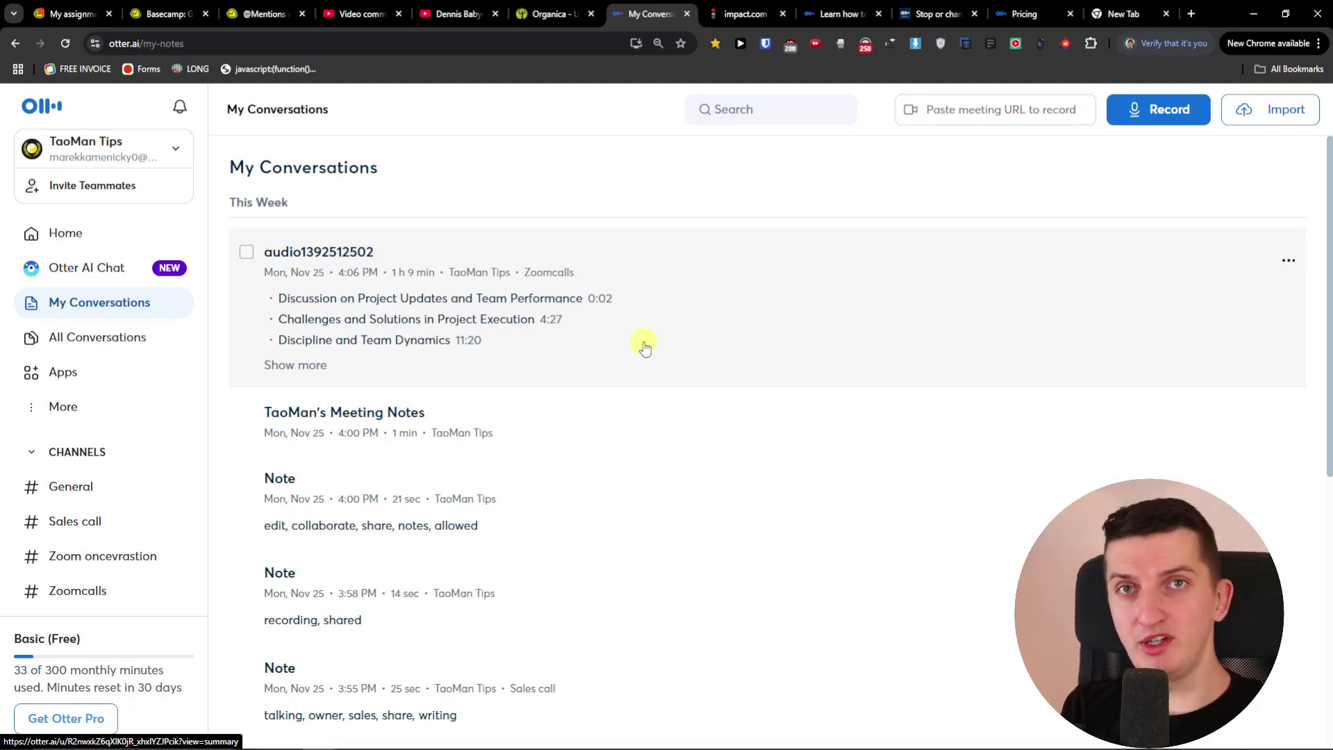
click(175, 339)
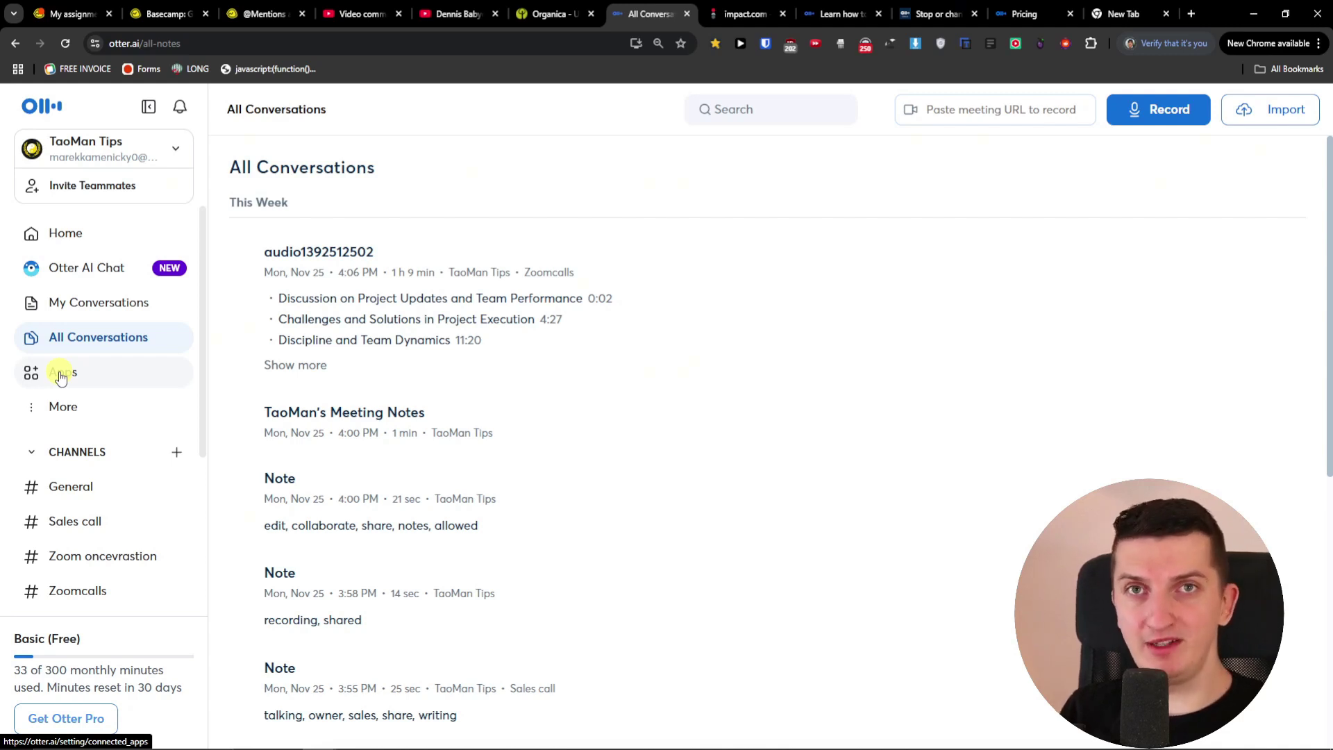
Open the General channel and check its option for recording a meeting
scroll(82, 469, down, 2)
click(89, 355)
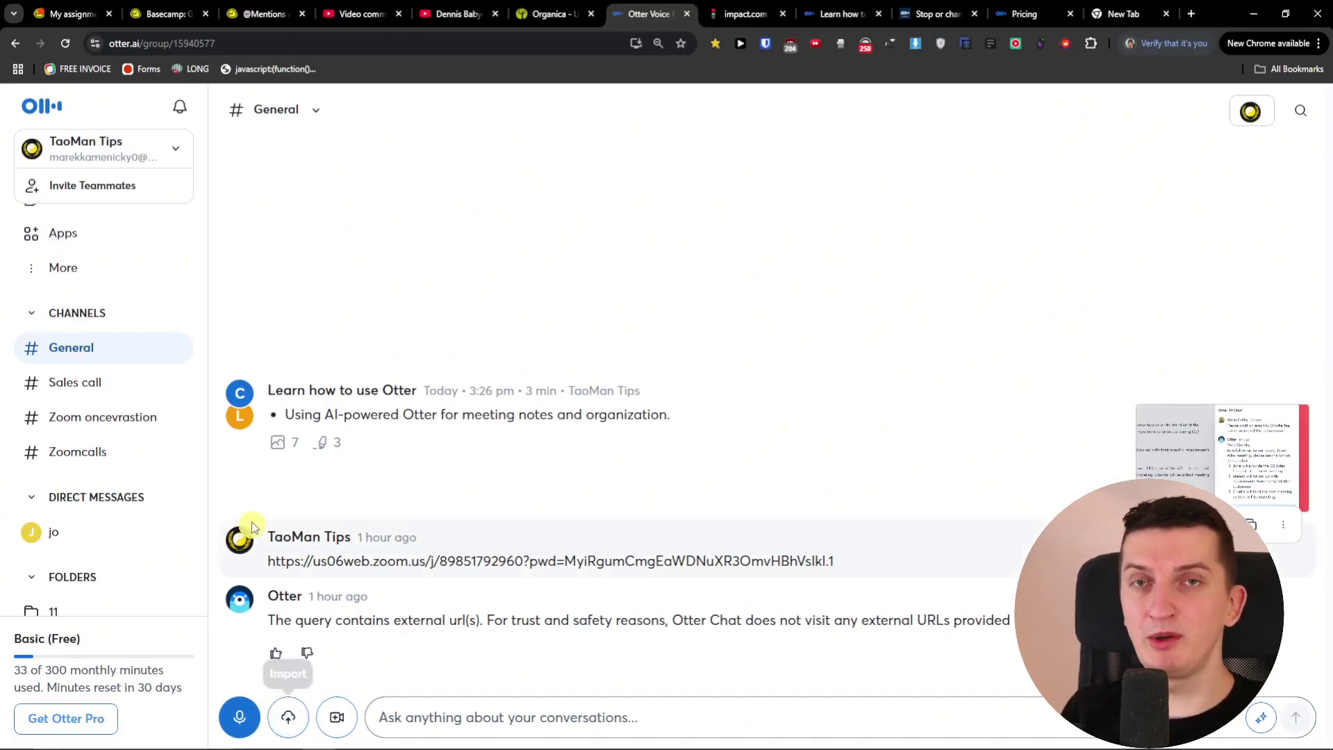
click(345, 726)
click(338, 720)
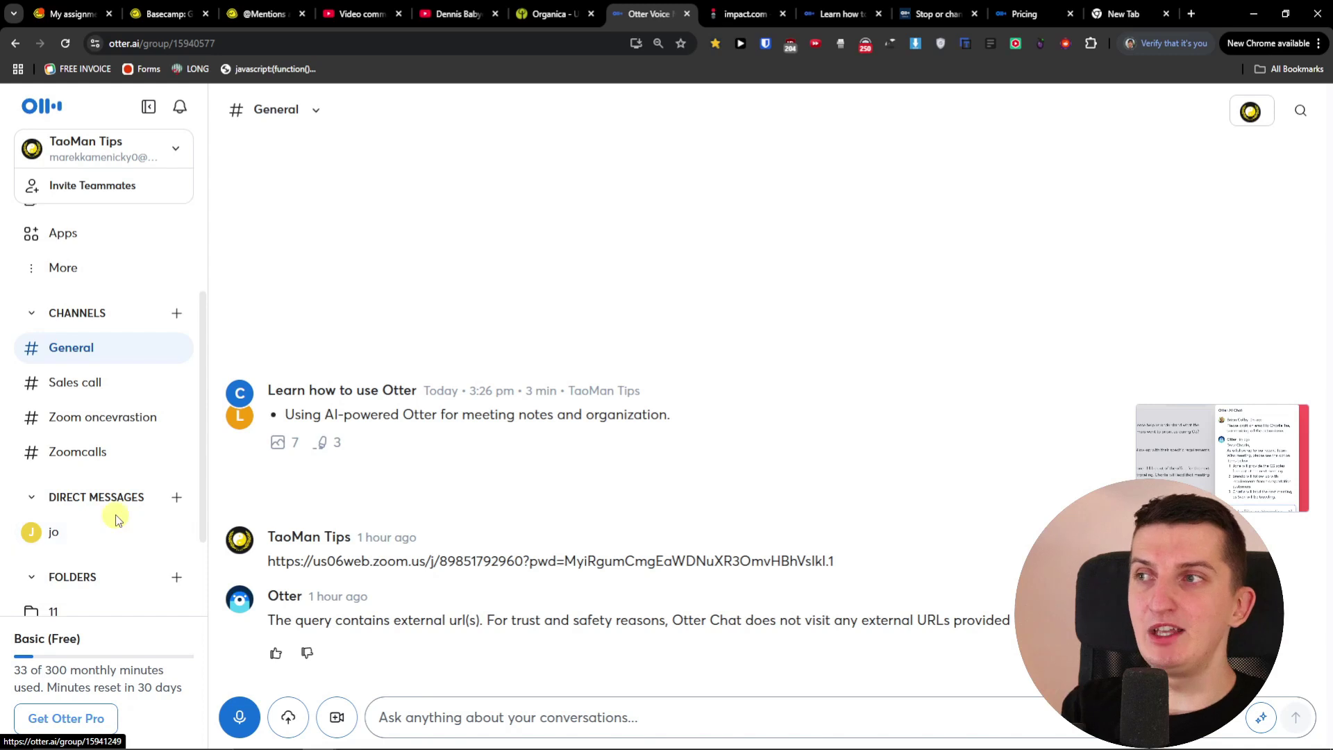
Examine the new direct message dialog and the member list of the existing direct message conversation
click(176, 497)
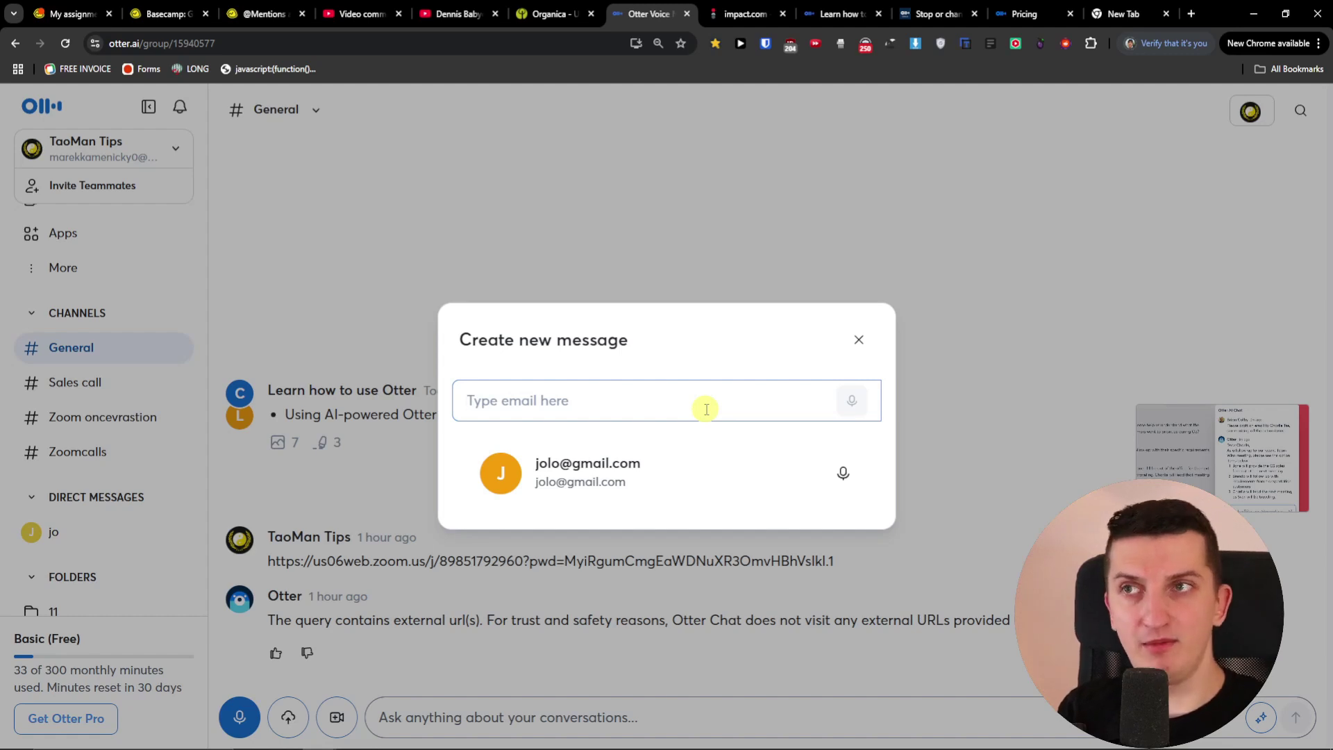
click(859, 338)
click(111, 533)
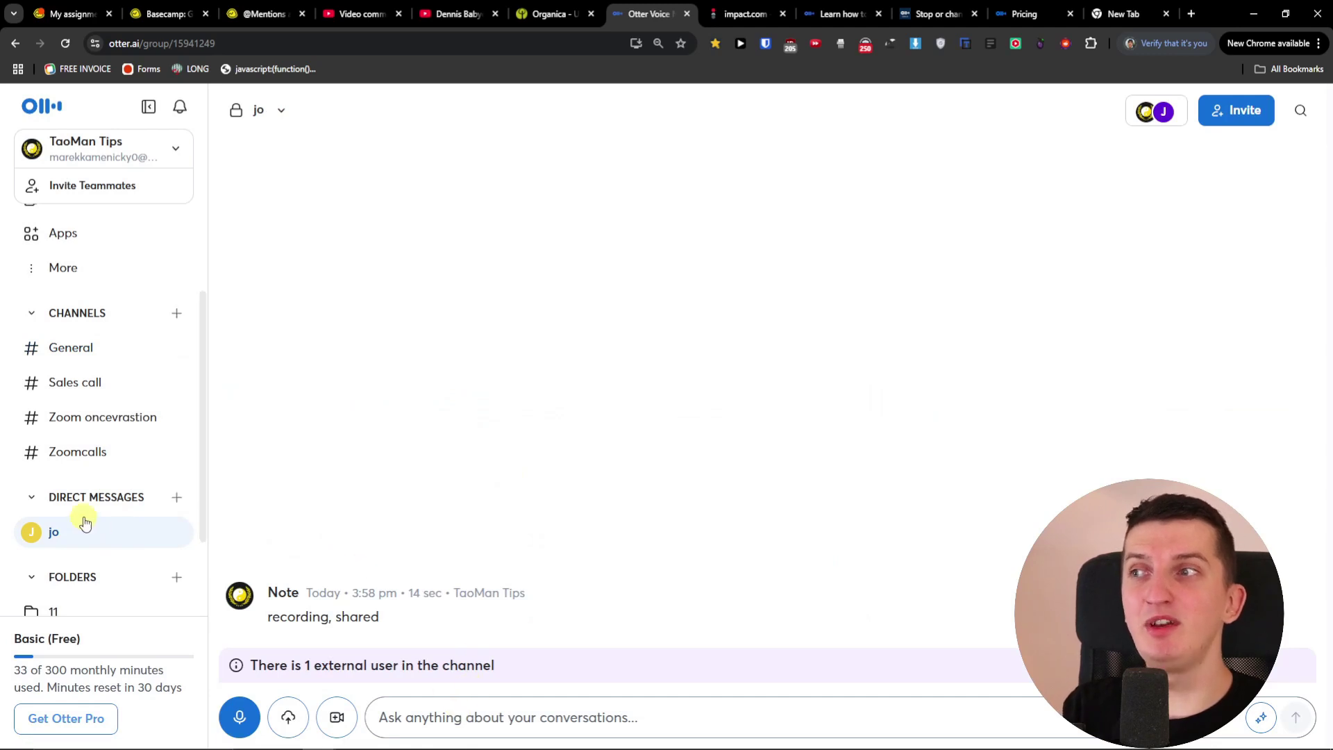
click(1155, 111)
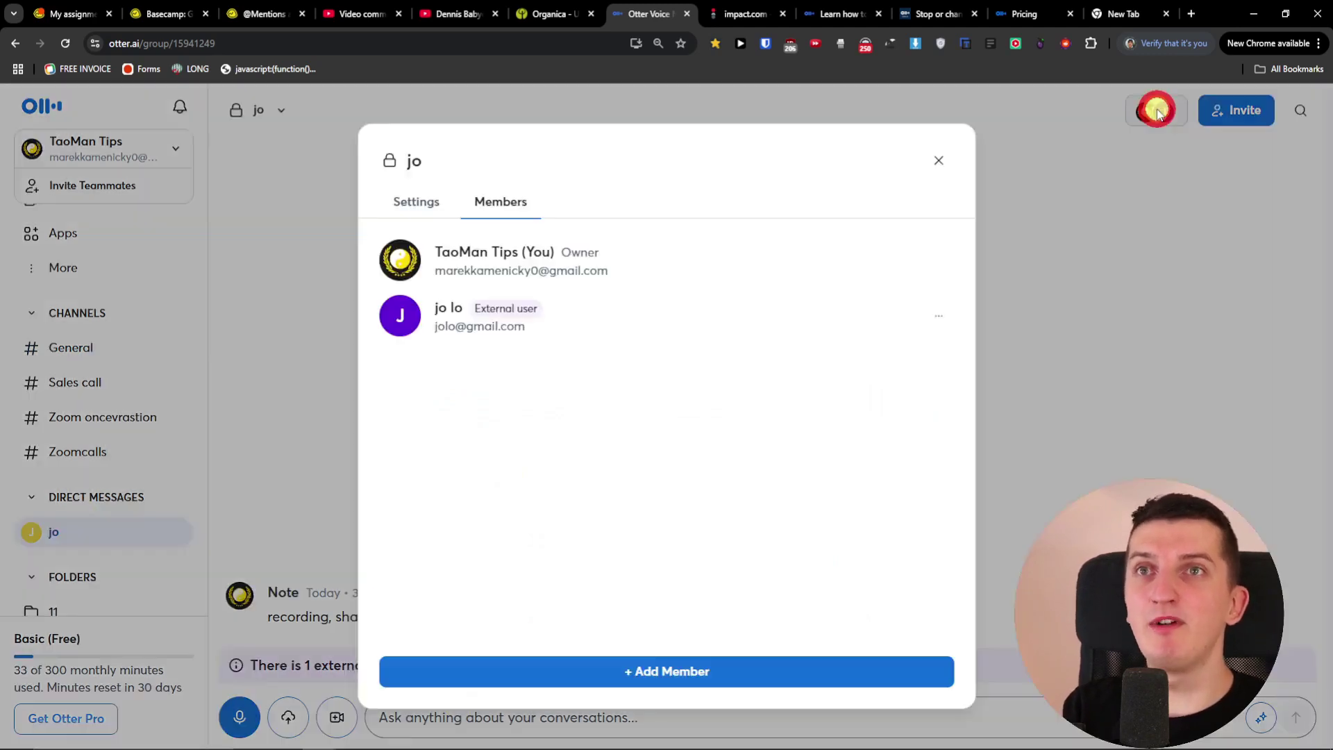
click(944, 160)
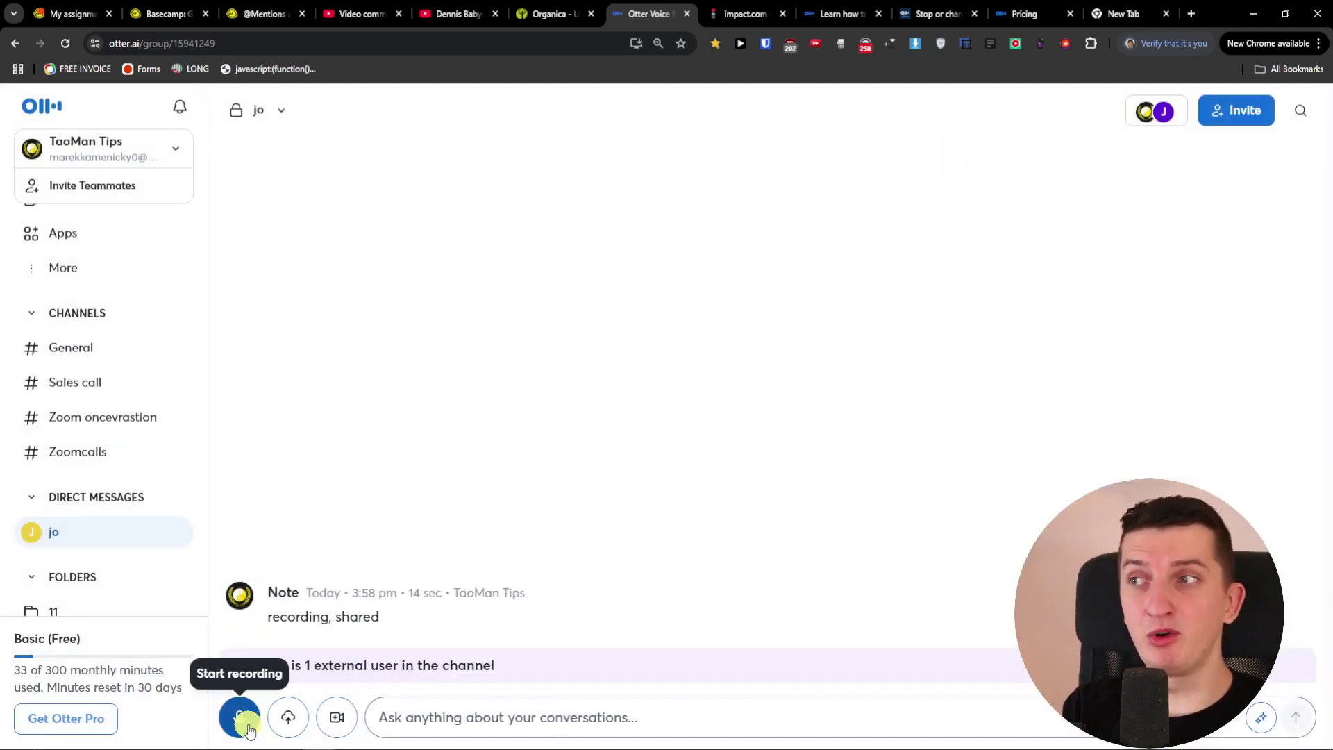
click(175, 499)
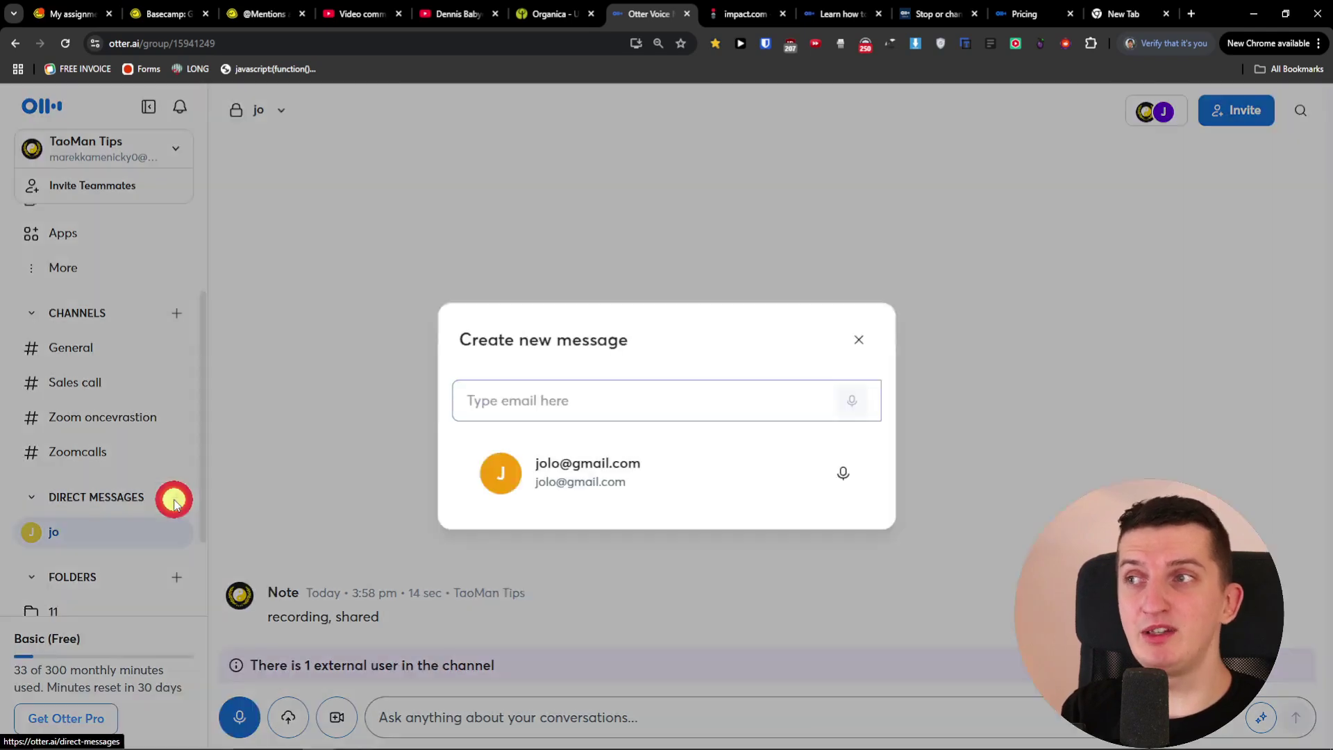
click(631, 400)
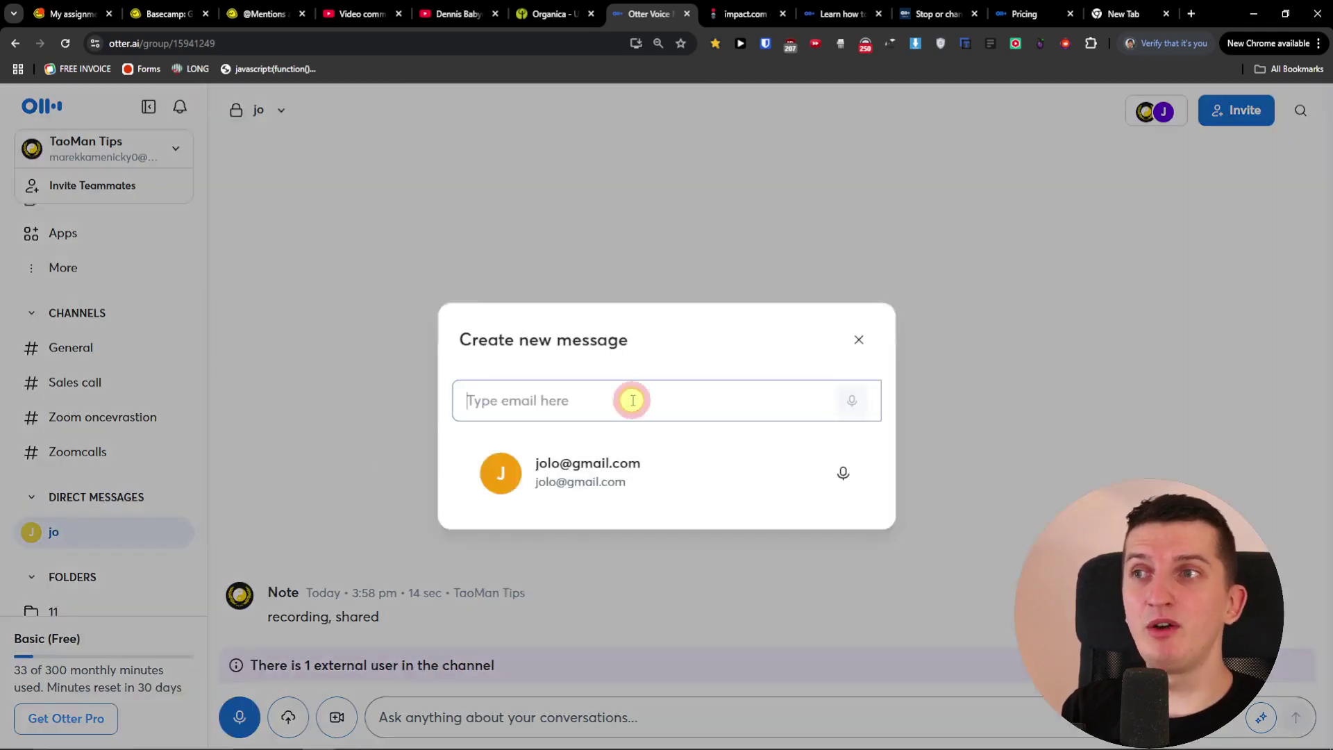
click(862, 338)
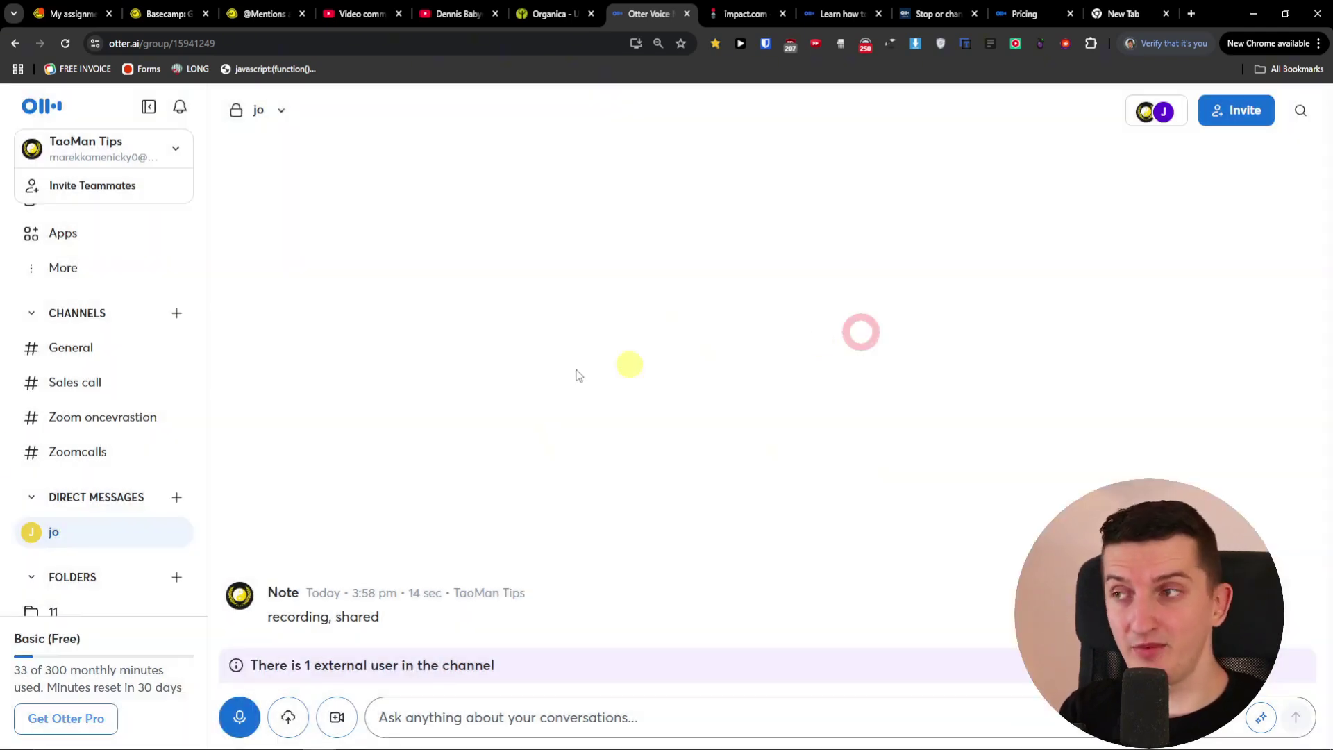
Open folder 11 to view its contents
click(92, 615)
scroll(98, 571, down, 2)
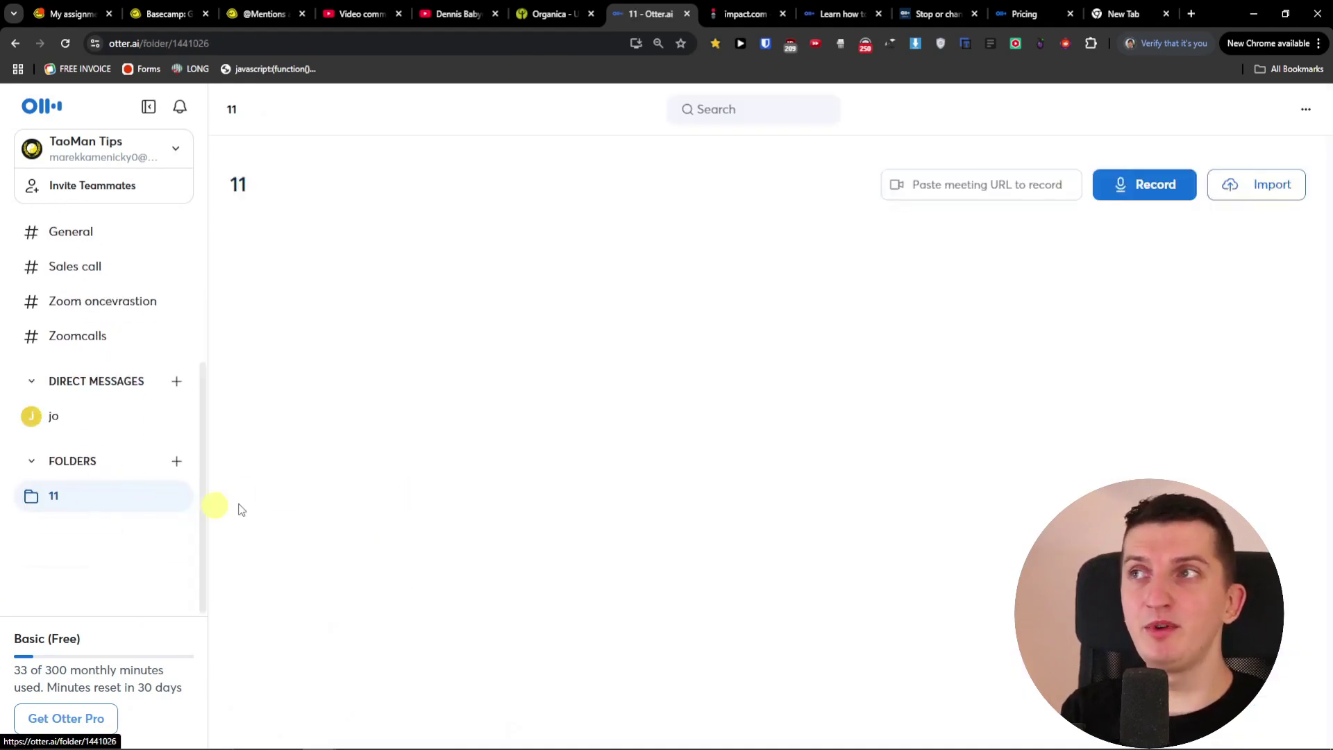
scroll(99, 511, up, 4)
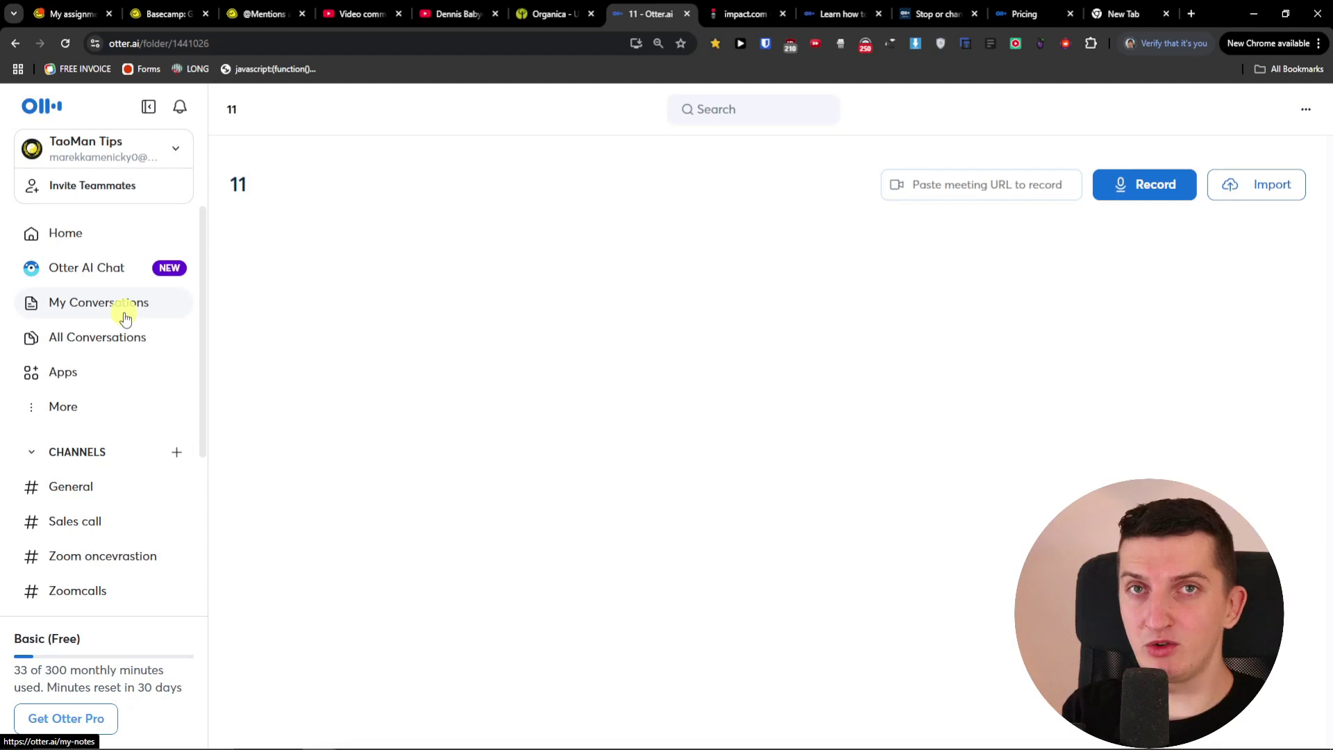
click(125, 317)
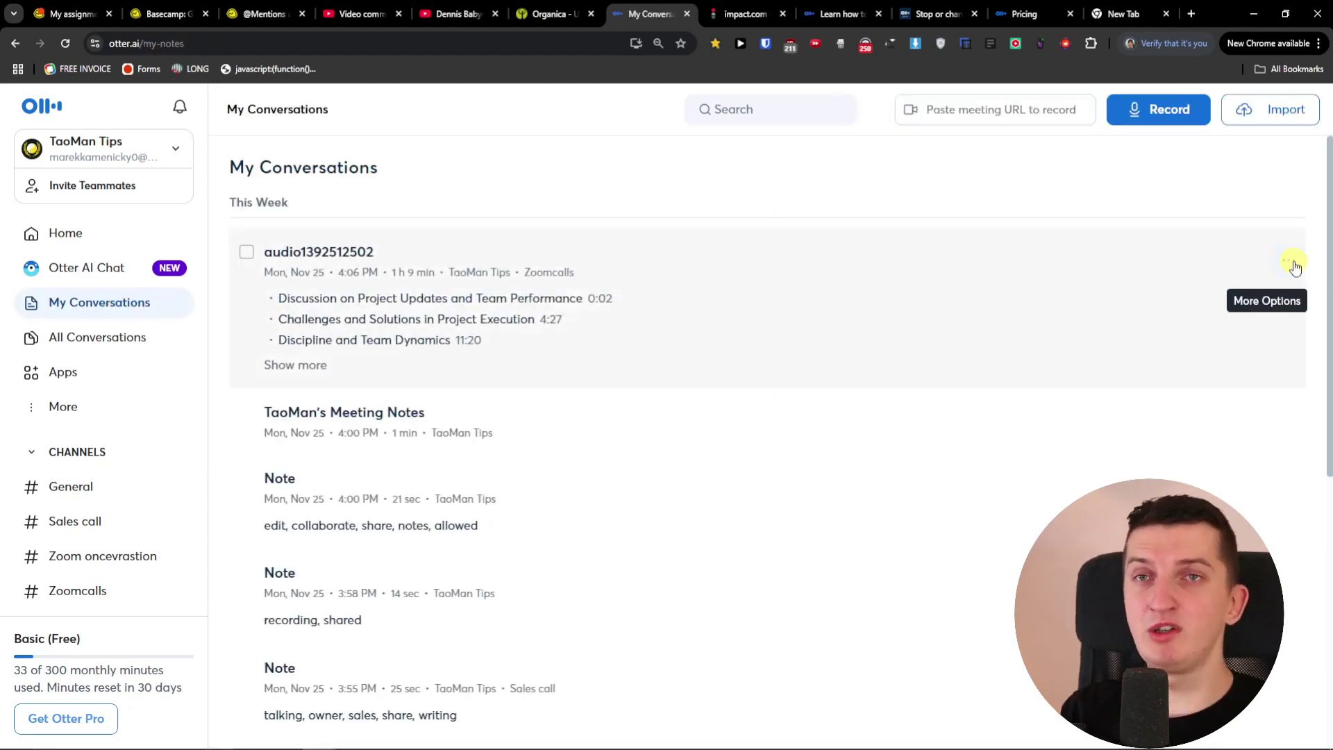
click(1291, 263)
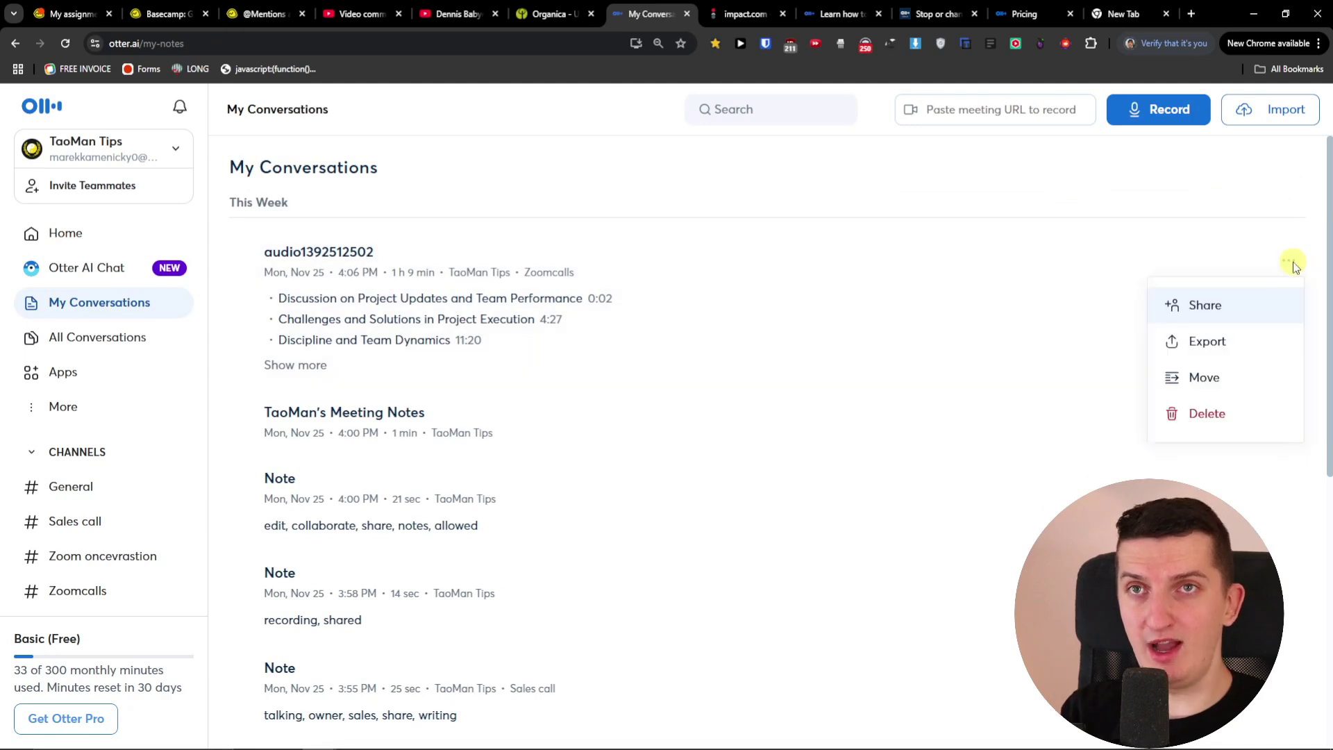
click(1217, 369)
click(603, 266)
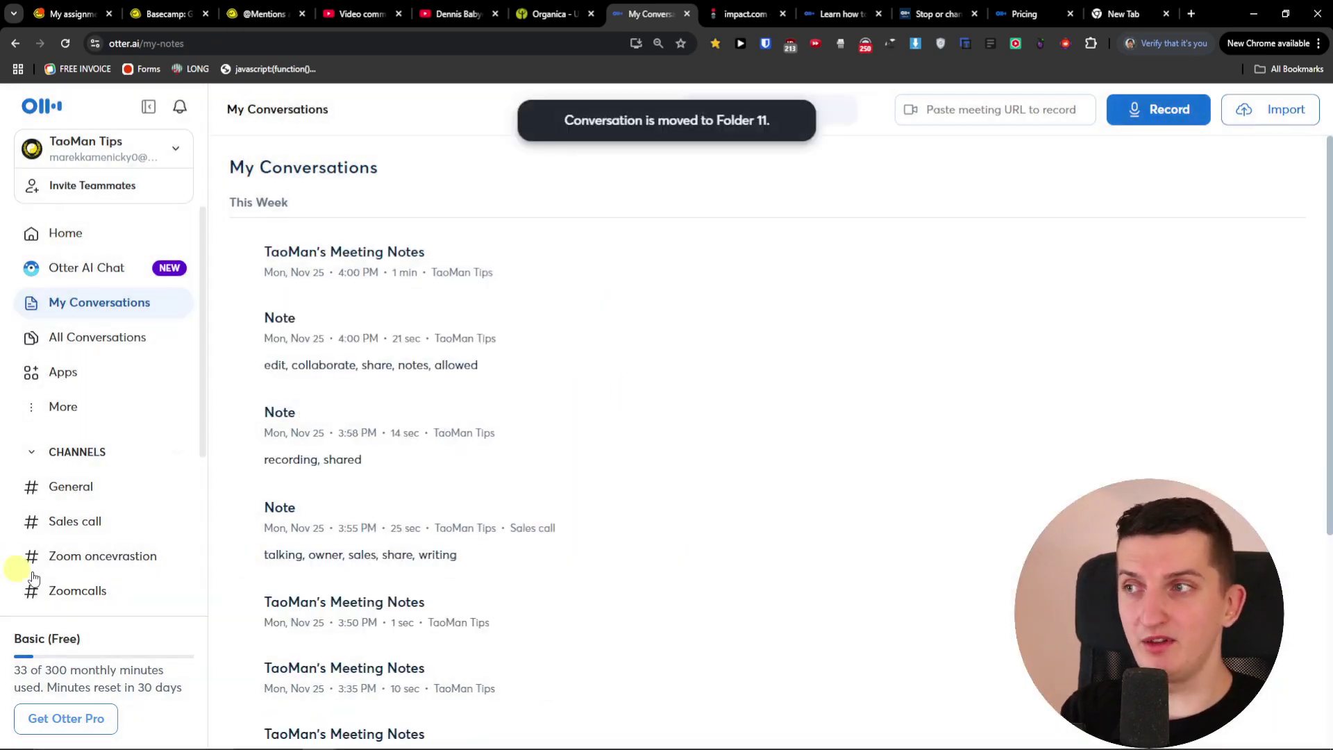
scroll(70, 549, down, 4)
click(54, 496)
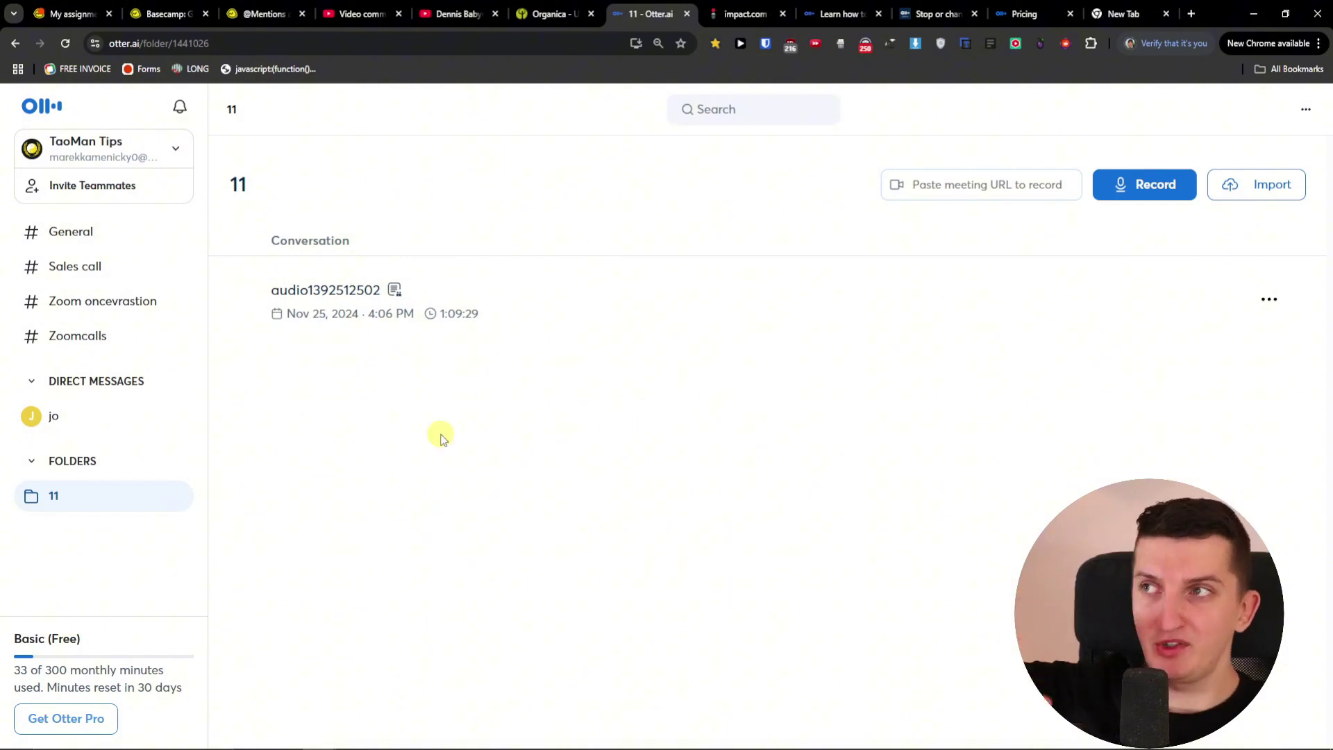
Return to the Home page and briefly bring up the Zoom window before going back to Otter
scroll(119, 386, up, 5)
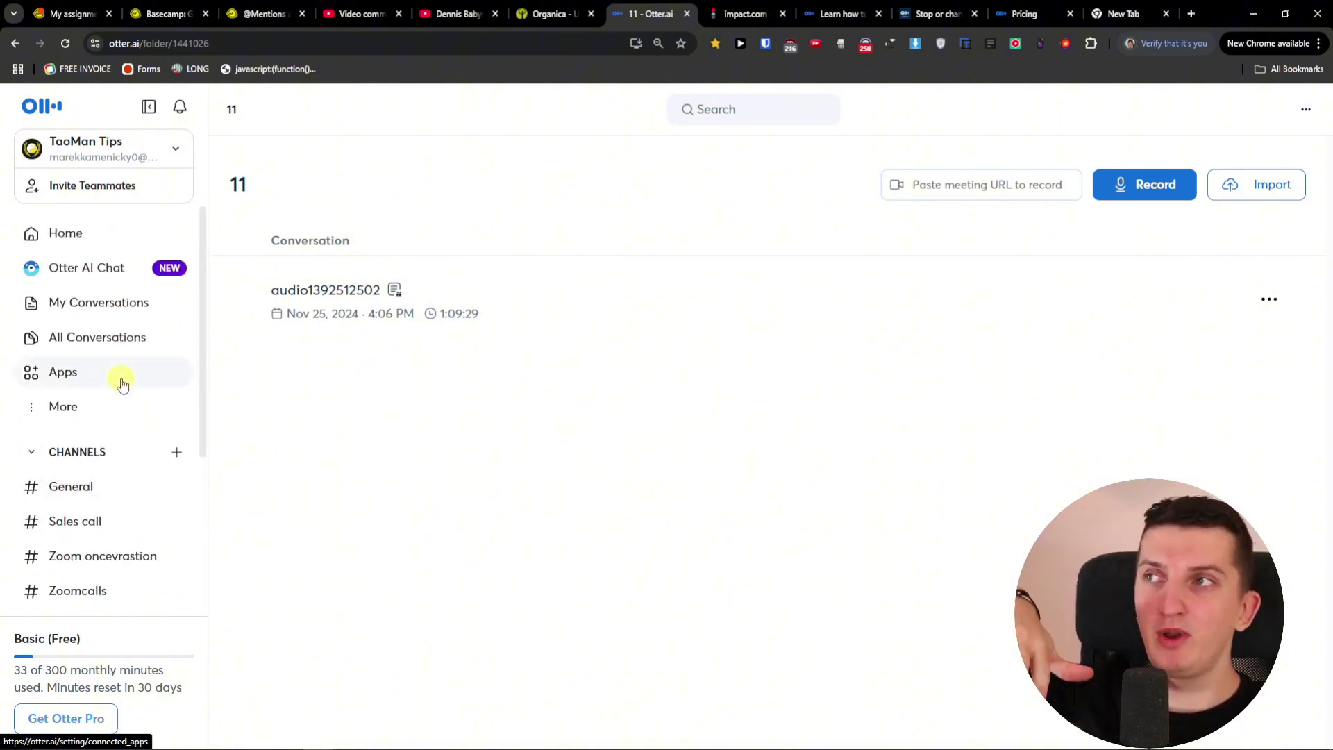
click(120, 234)
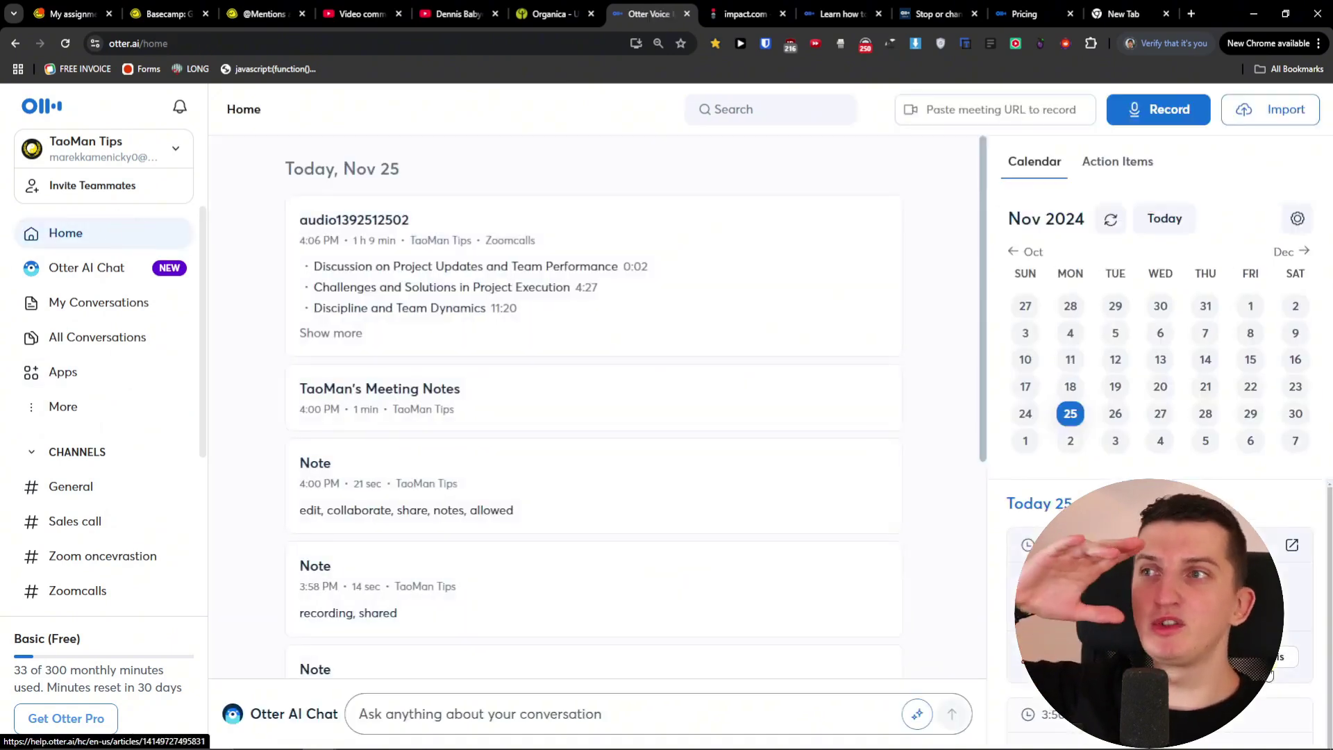
click(934, 738)
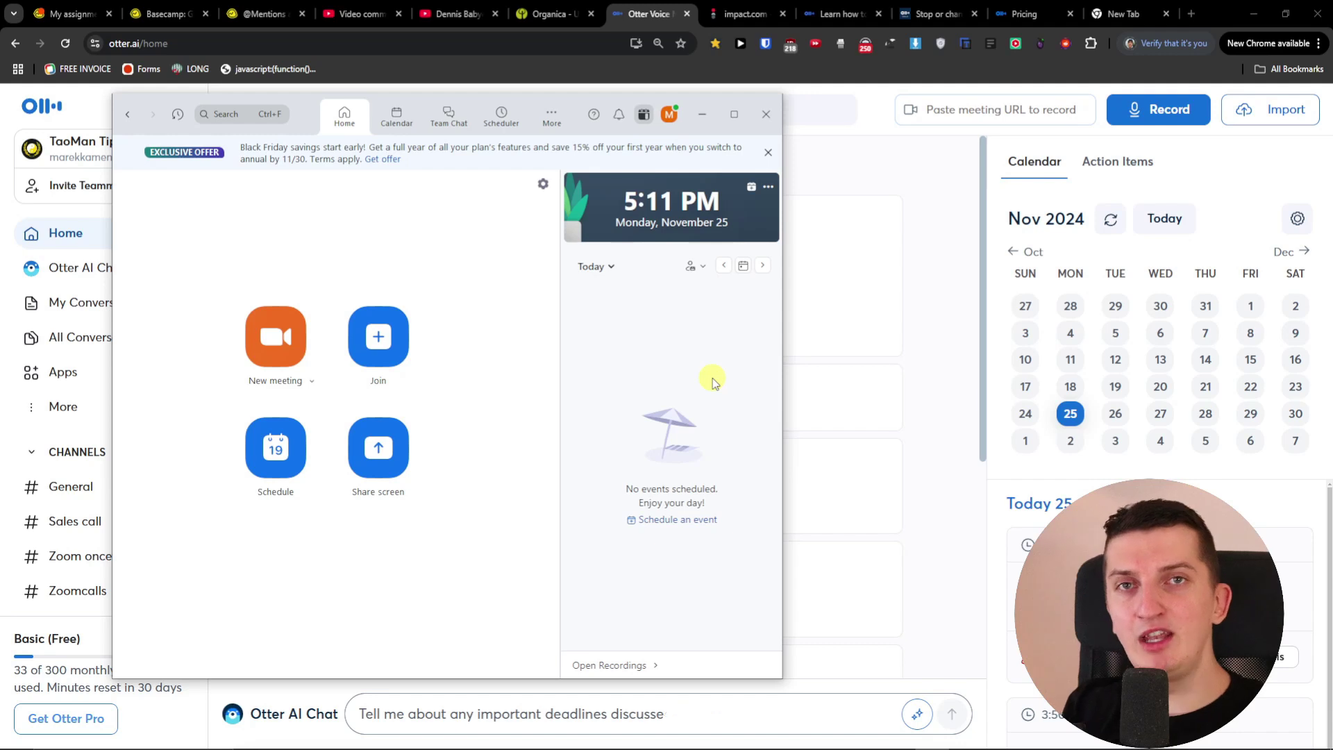
click(908, 410)
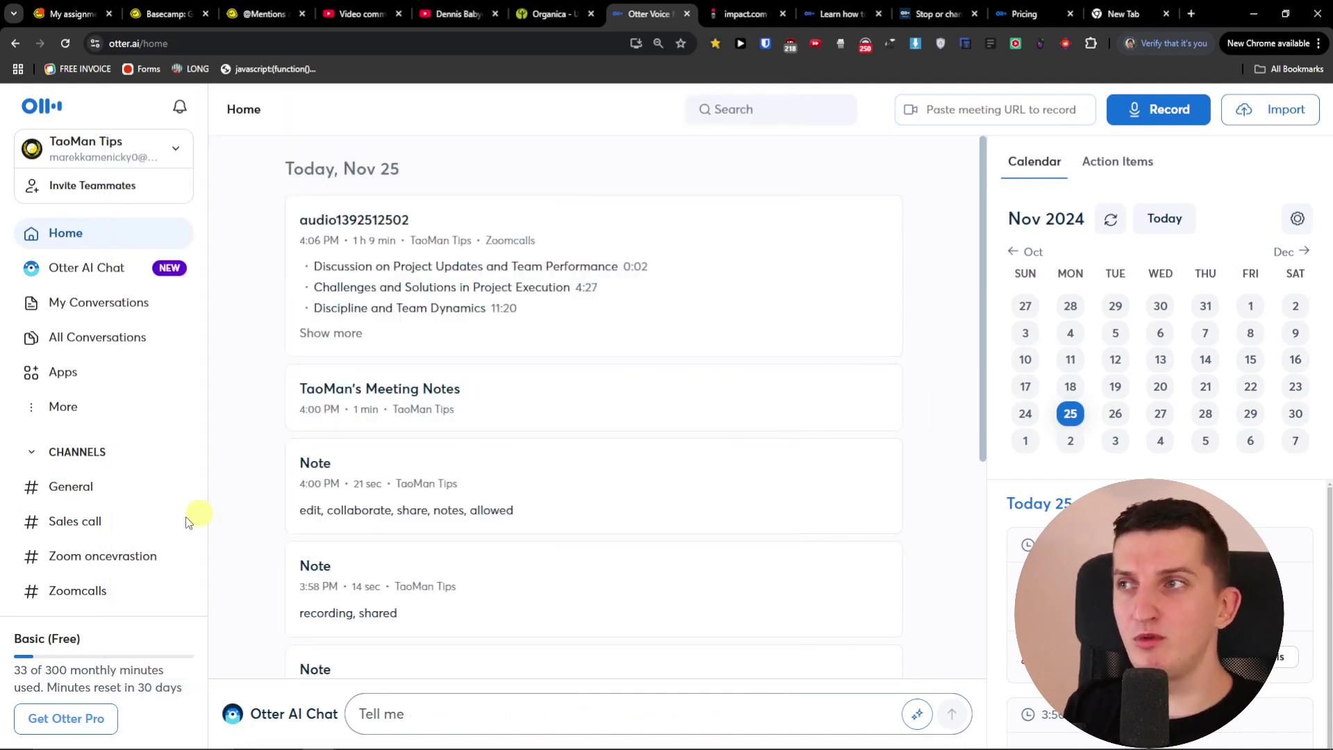
Check the import prompt of the General channel, dismiss it and return to the Home page
click(146, 479)
click(289, 716)
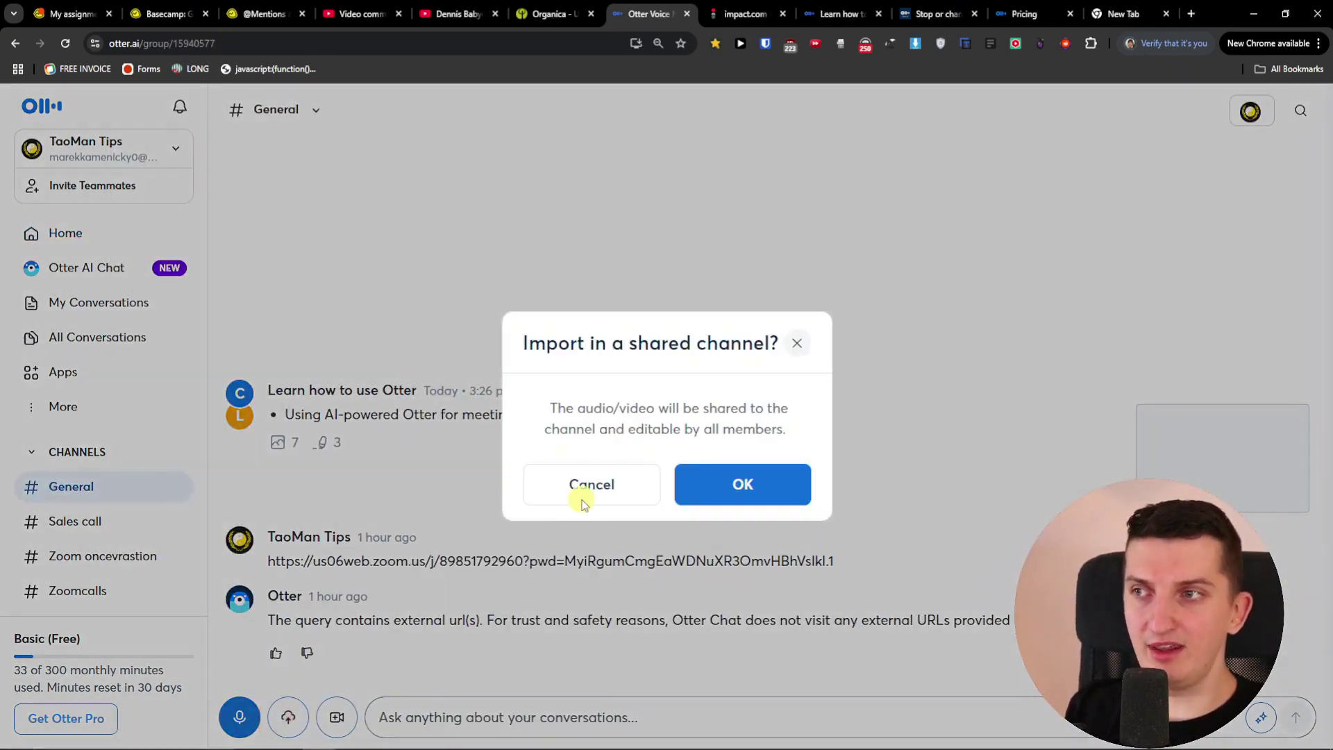
click(793, 342)
click(61, 232)
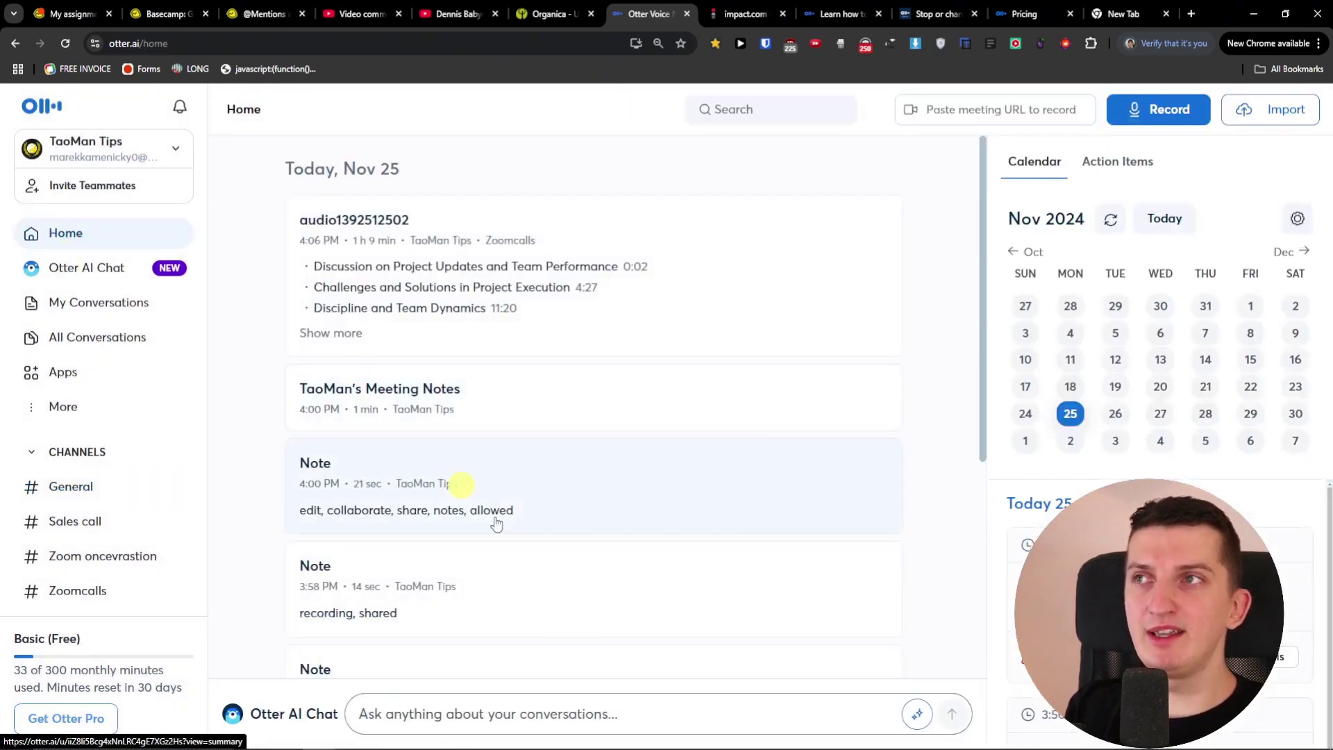
Switch to Zoom, start a new meeting without joining audio and copy its invite link
click(400, 713)
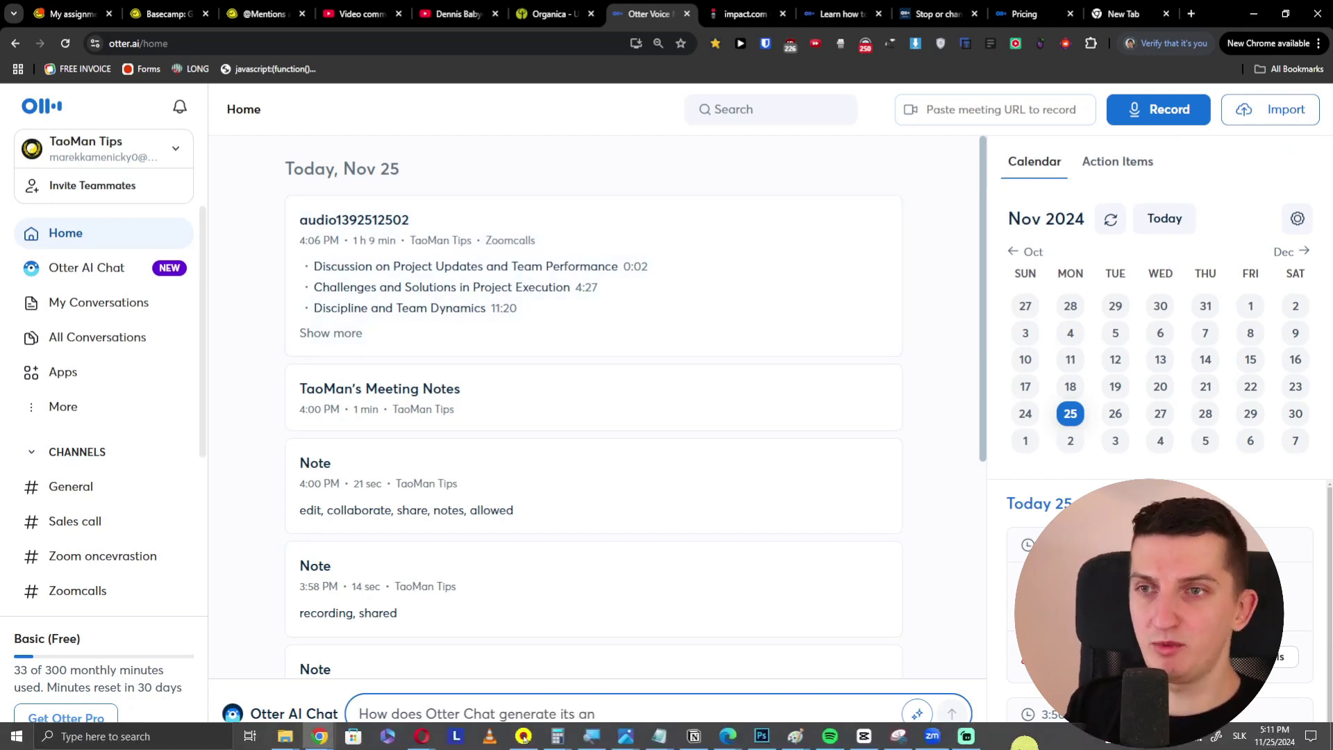
click(935, 737)
click(255, 325)
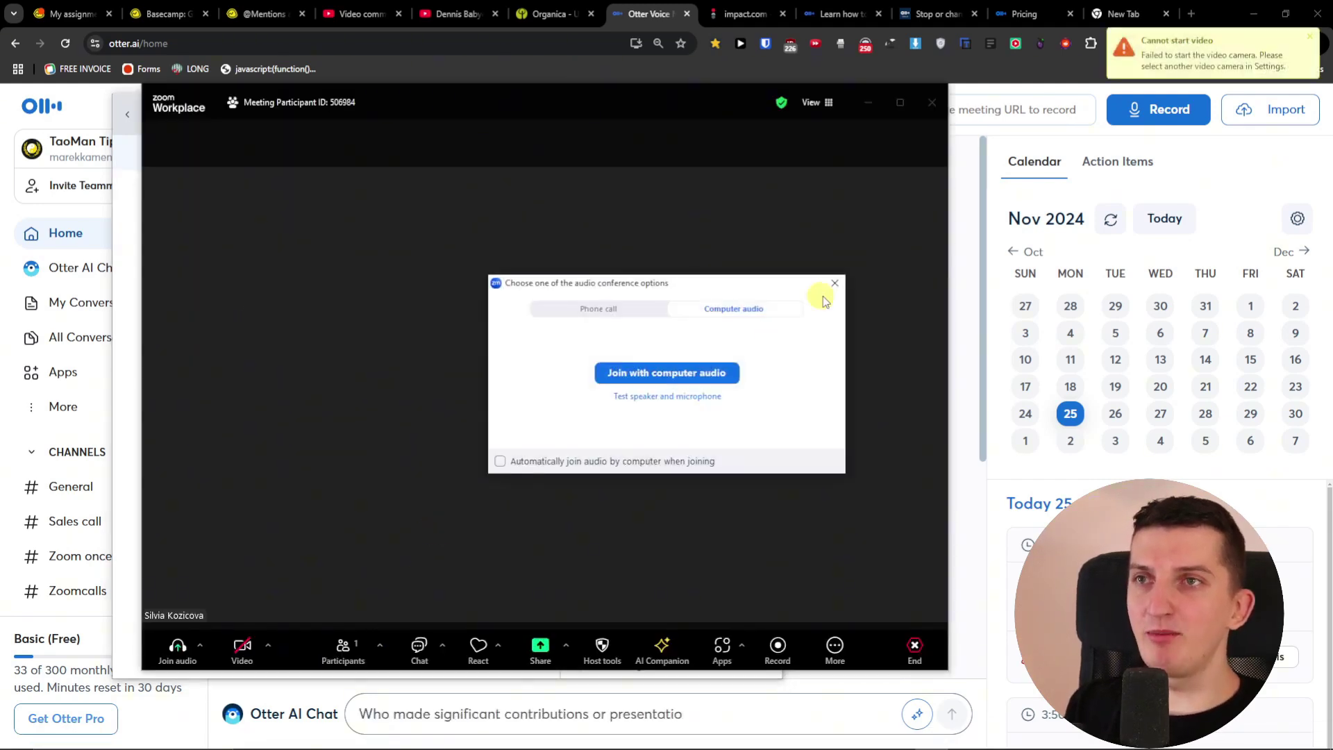
click(834, 283)
click(380, 645)
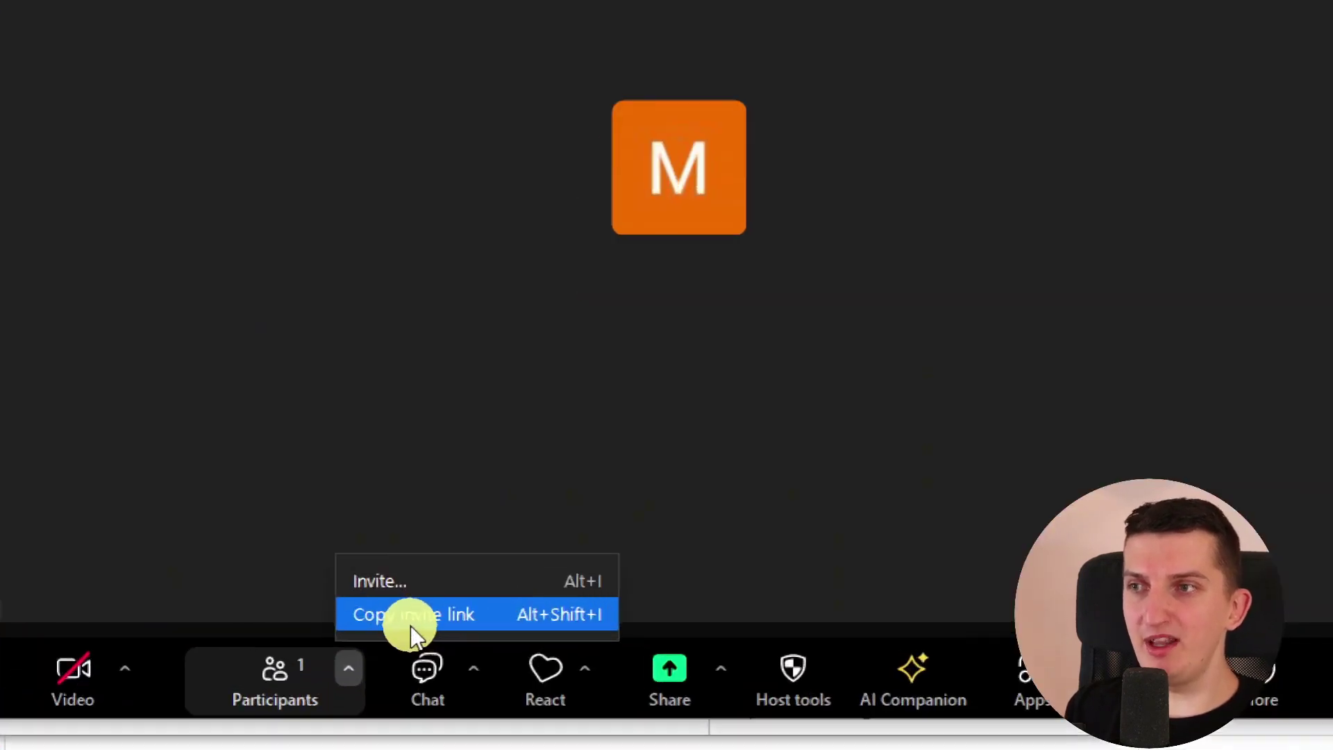
click(411, 623)
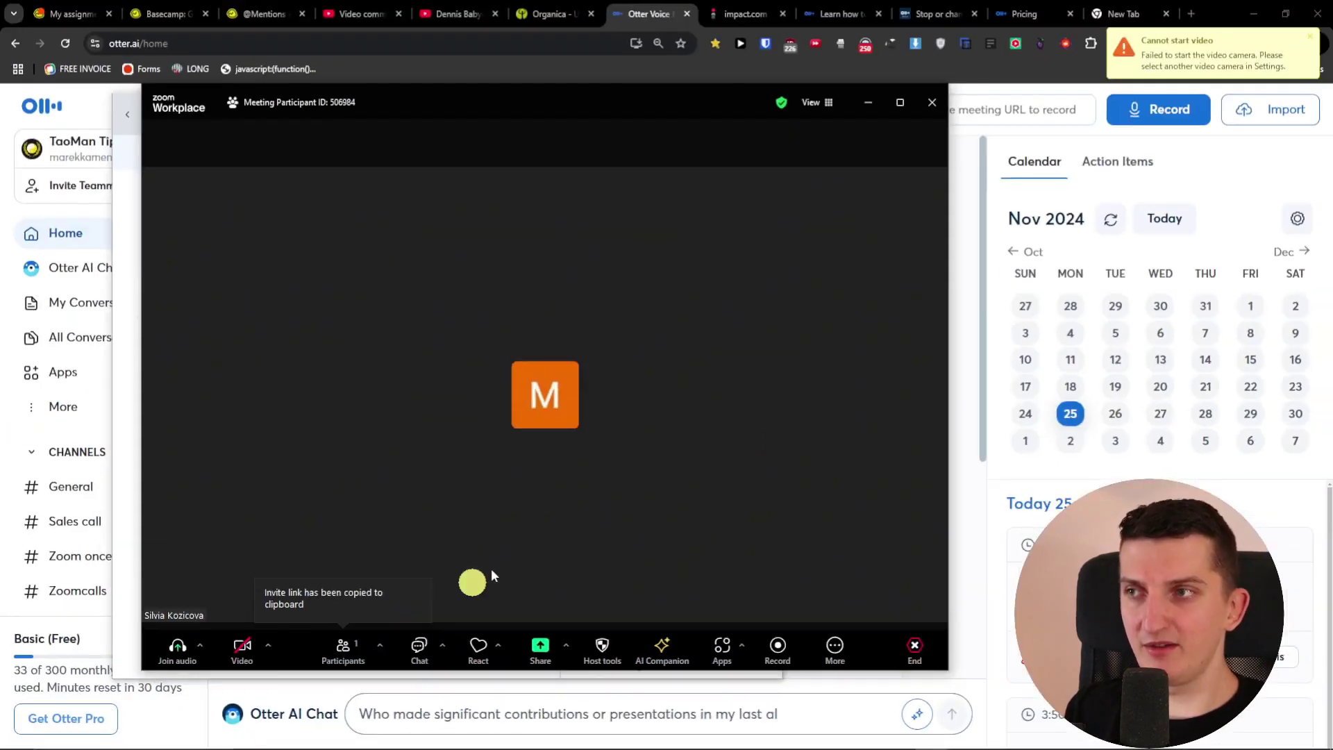
Switch back to Otter, paste the Zoom invite link with its passcode as the meeting URL and start recording
click(956, 409)
click(1003, 107)
key(ctrl+v)
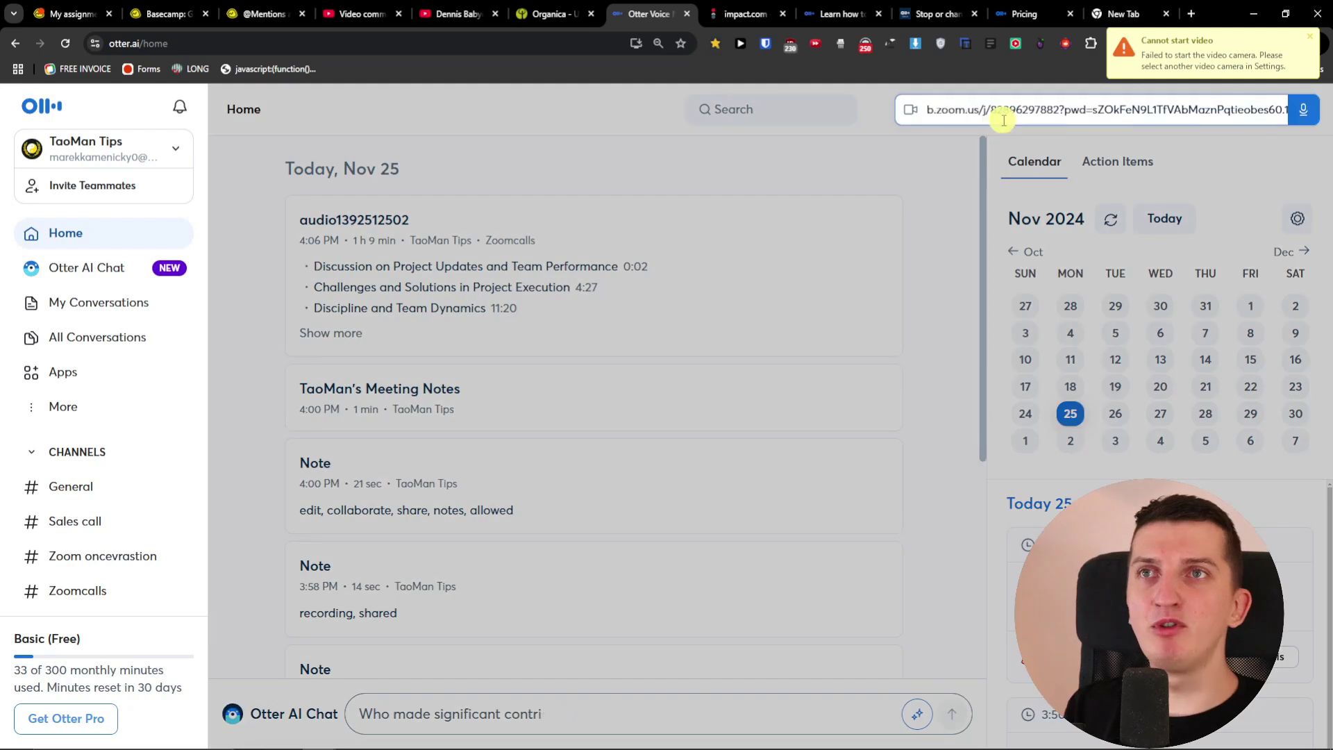
click(1303, 111)
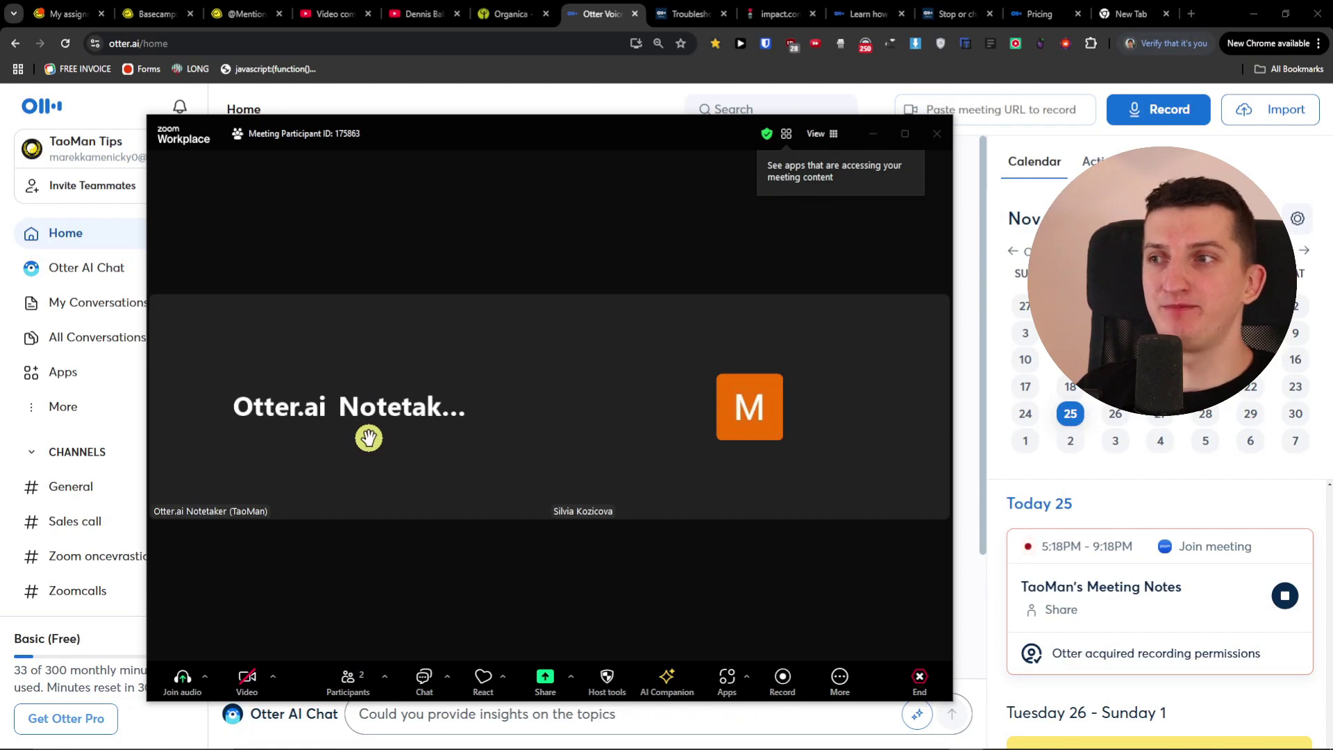
Join the Zoom meeting with computer audio and minimize the meeting window
click(182, 679)
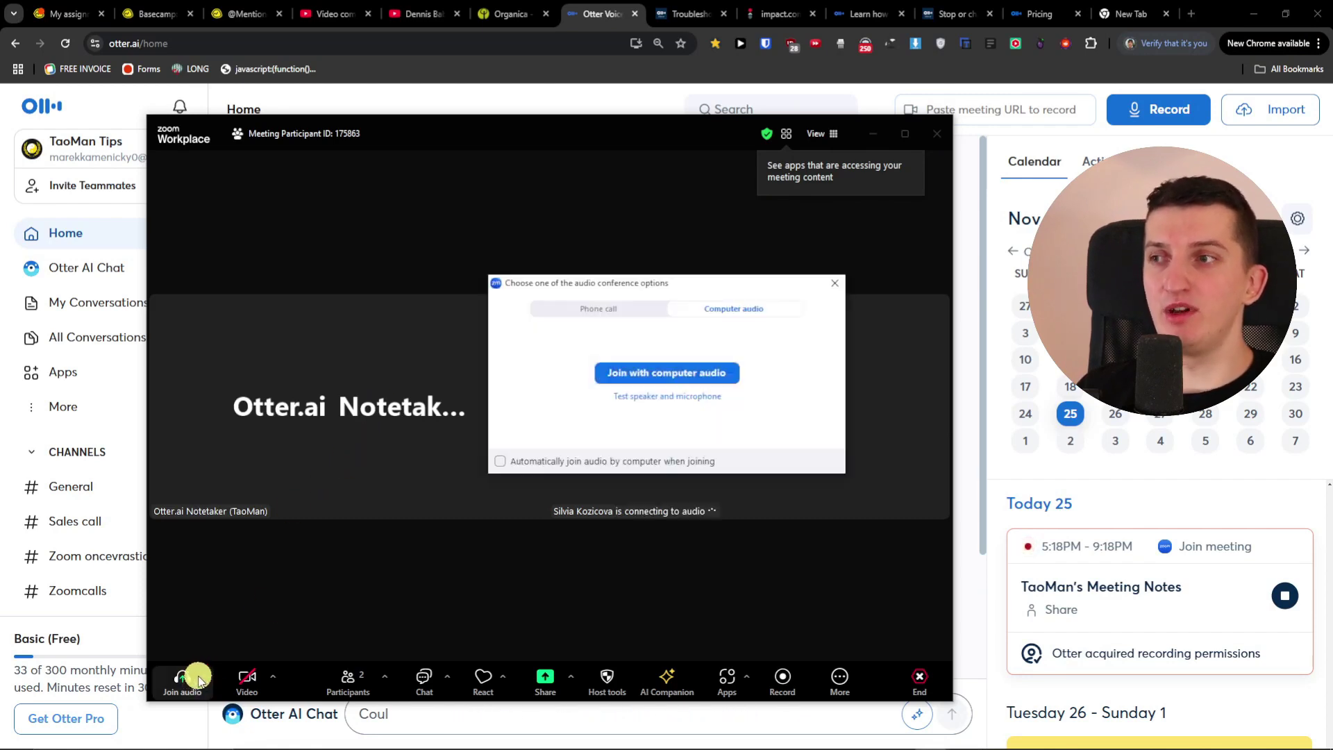
click(667, 373)
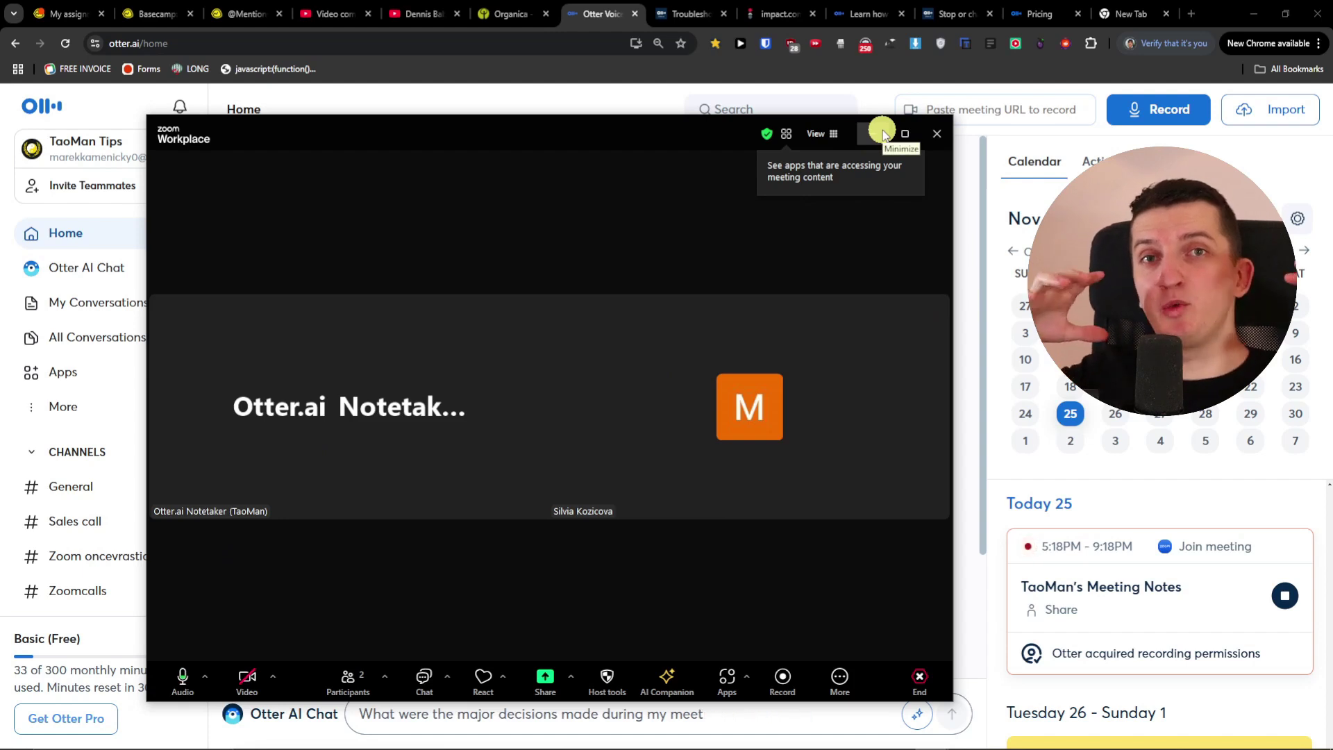
click(883, 133)
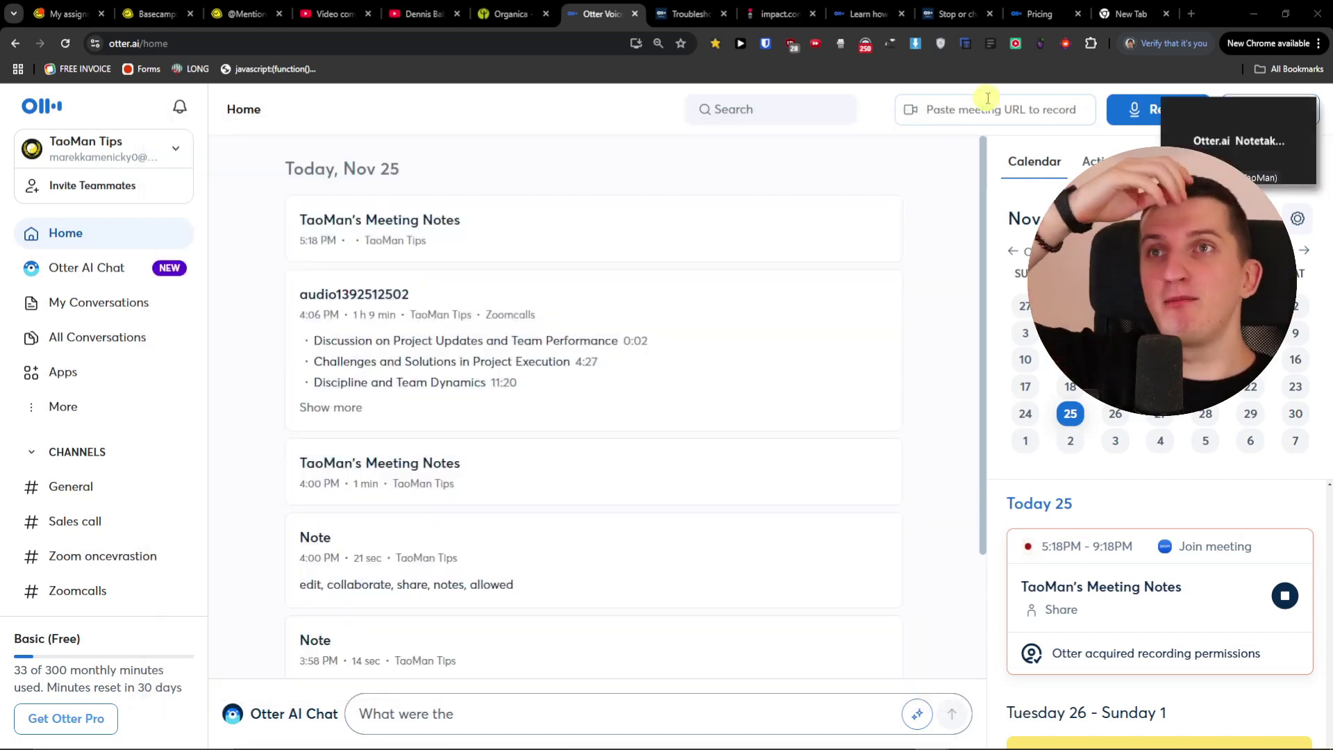
click(985, 105)
click(969, 145)
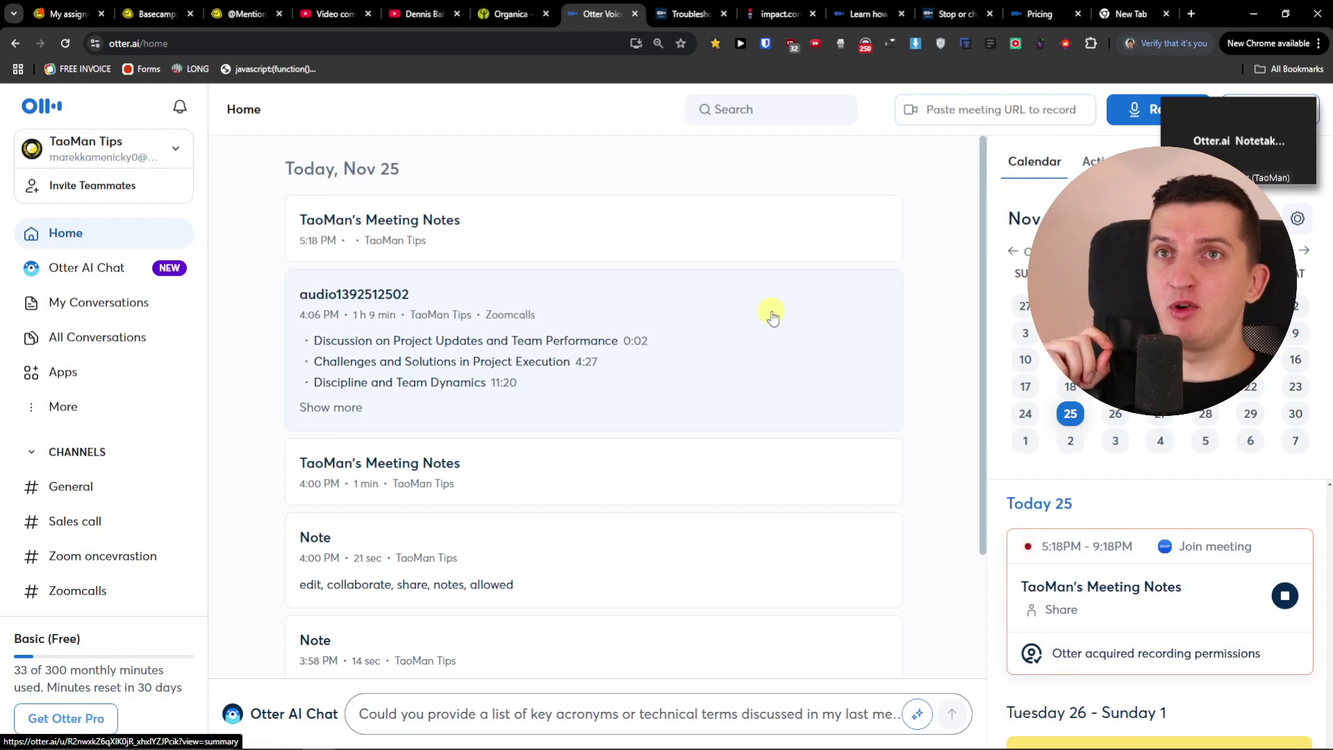
click(742, 356)
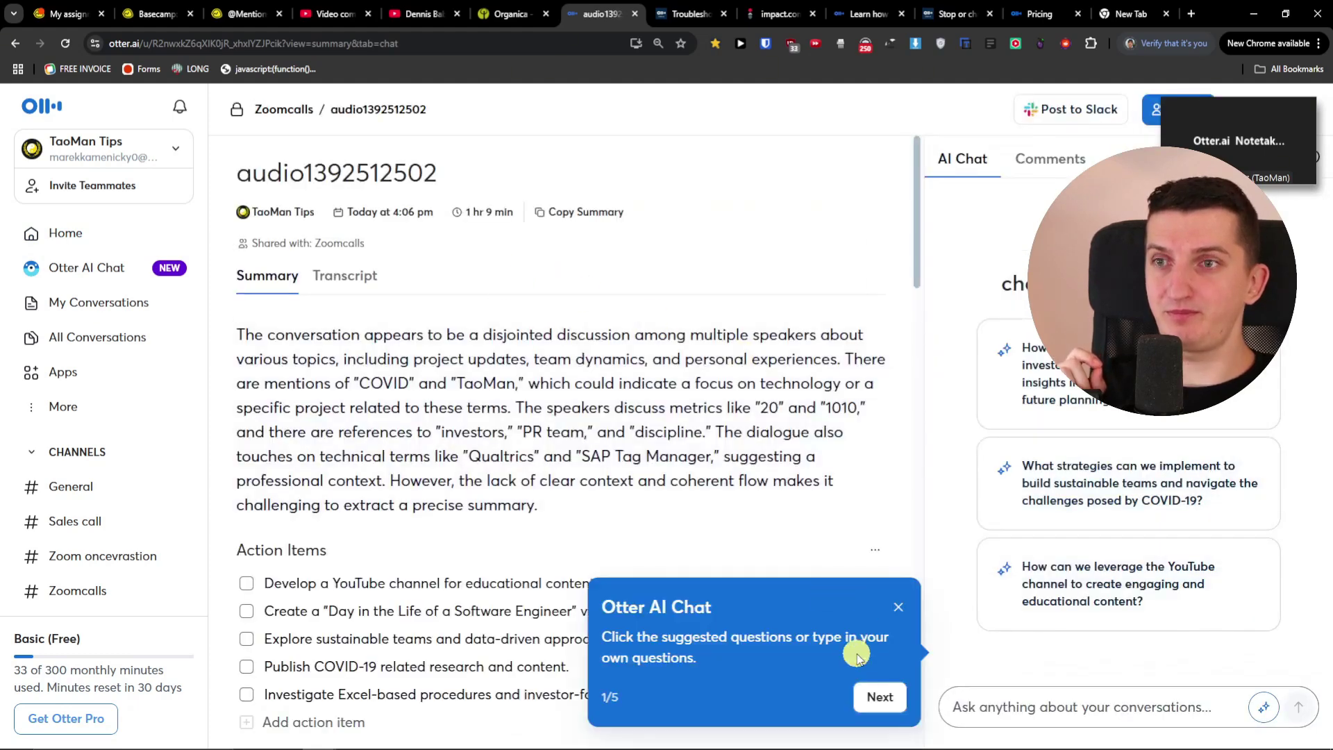
Open the "Learn how to use Otter" conversation in the General channel, show its transcript and dismiss the AI Chat tip
click(899, 607)
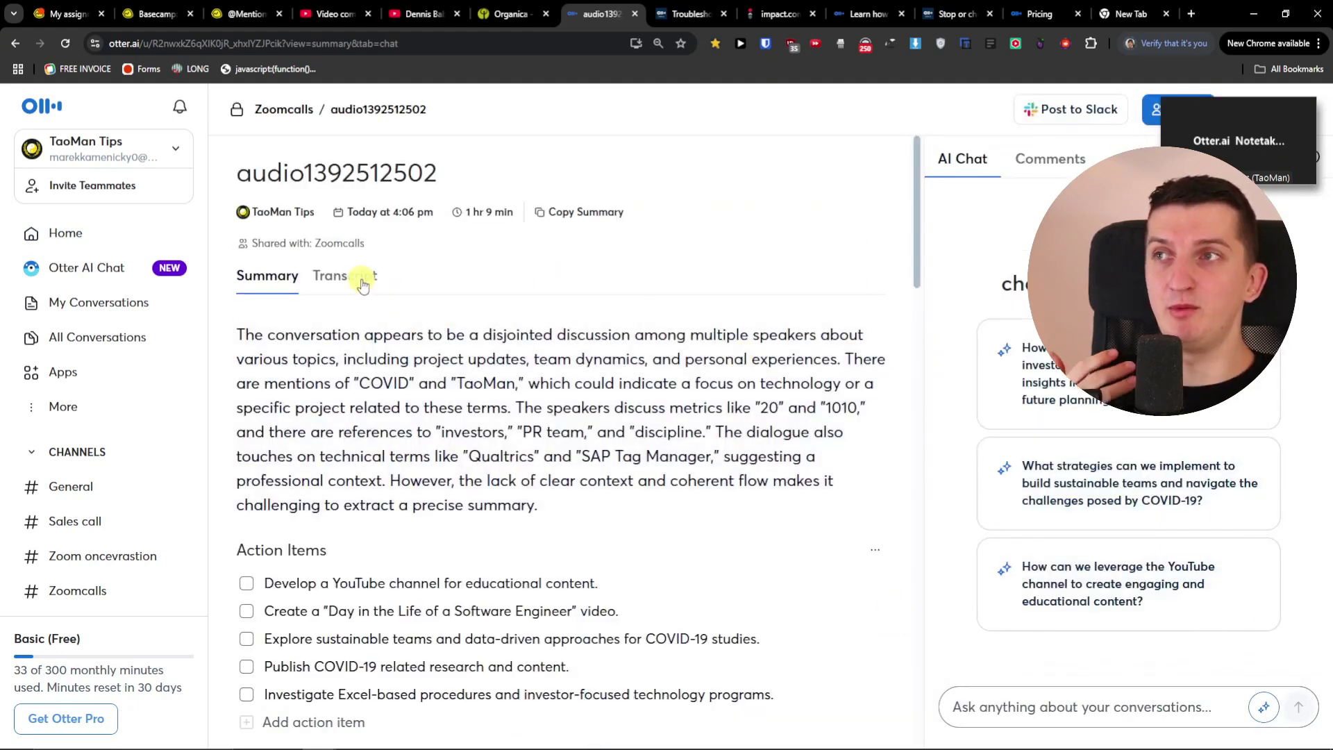
click(42, 485)
click(388, 439)
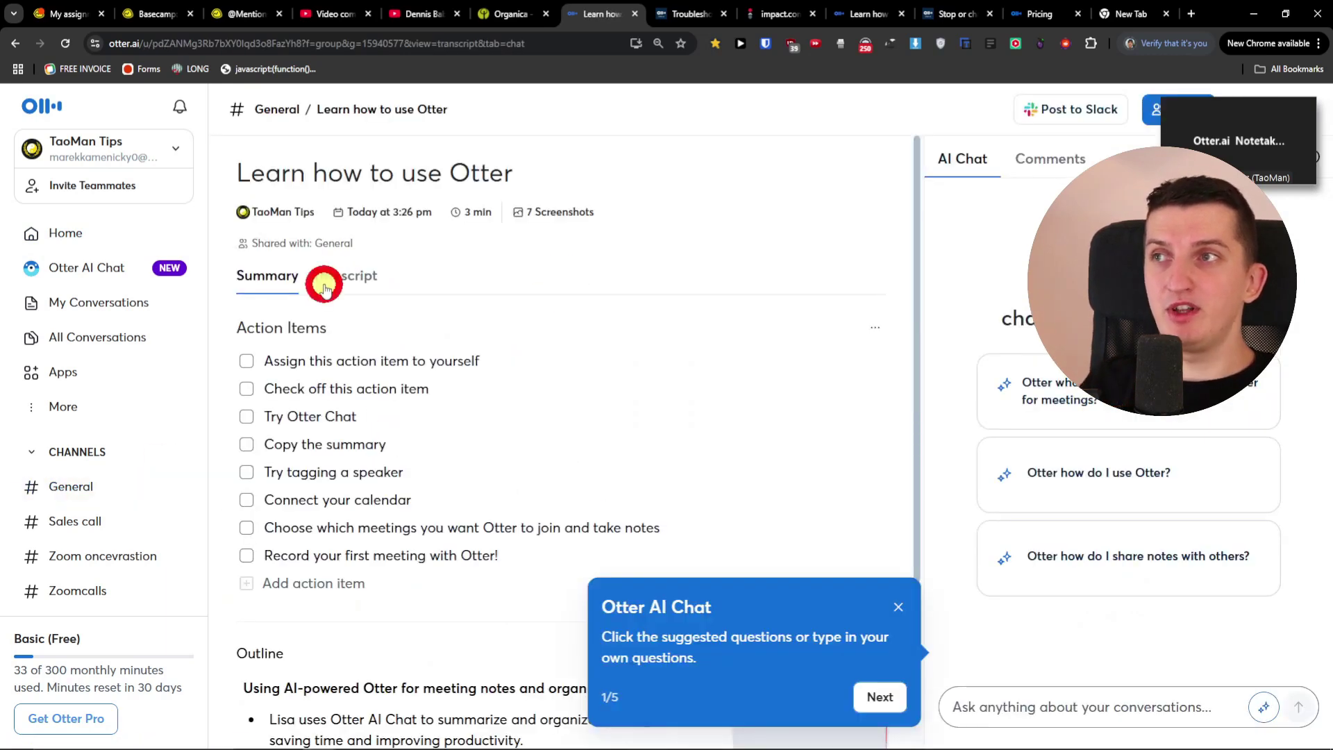
click(323, 285)
scroll(499, 389, down, 5)
scroll(691, 500, up, 3)
click(899, 607)
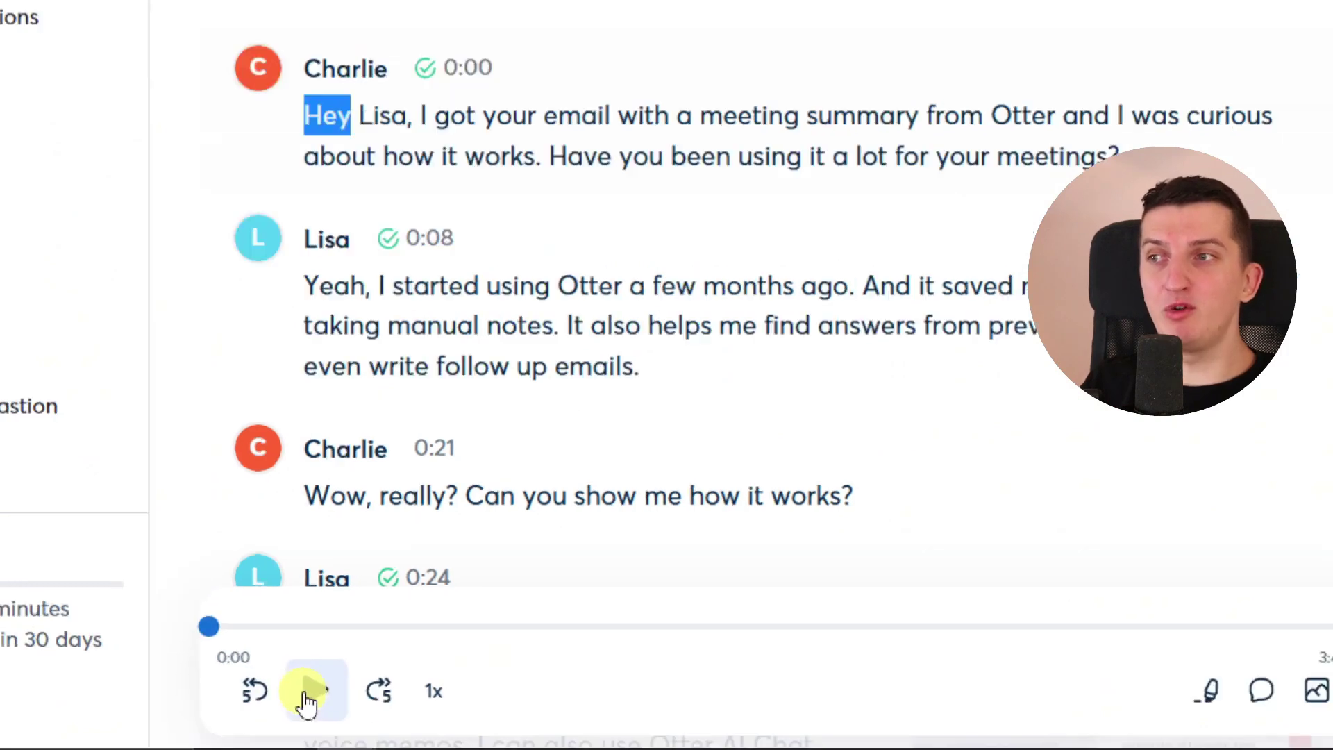
Play the conversation's recording from the start and pause it at the 0:08 passage
click(308, 697)
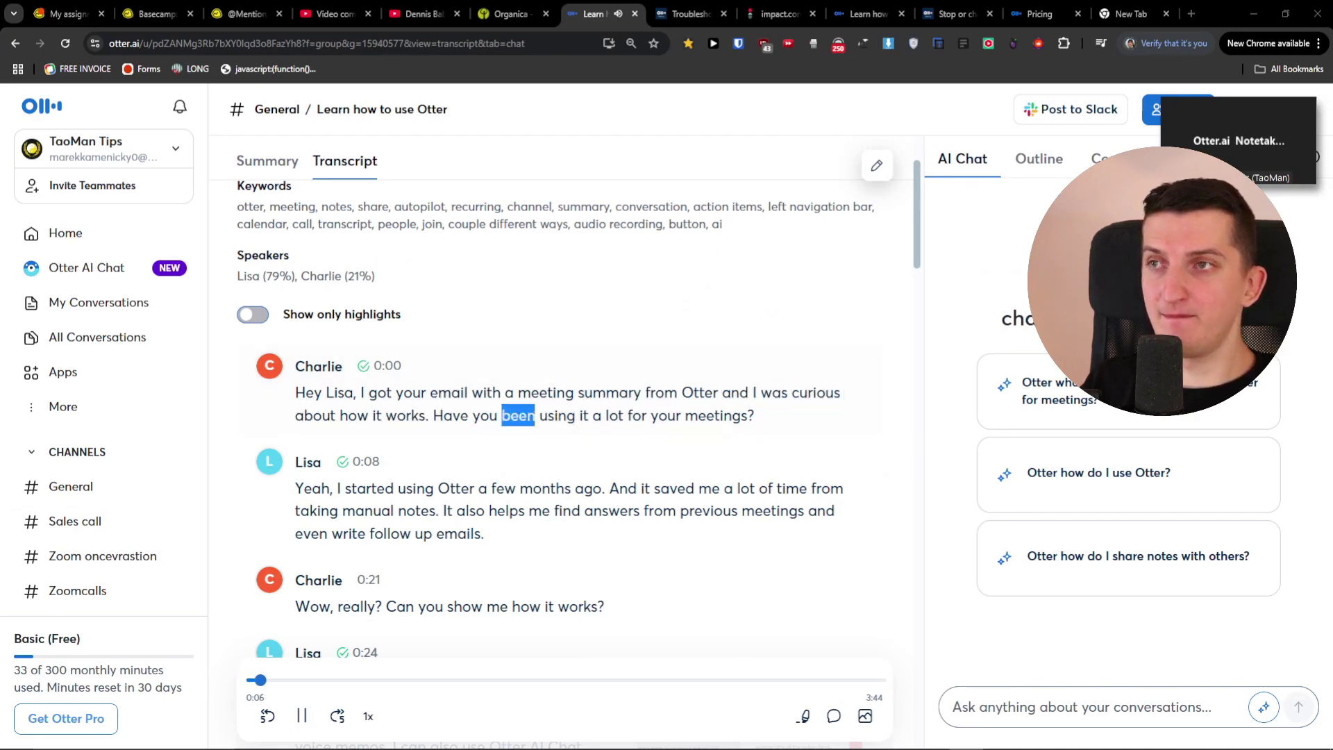
click(301, 716)
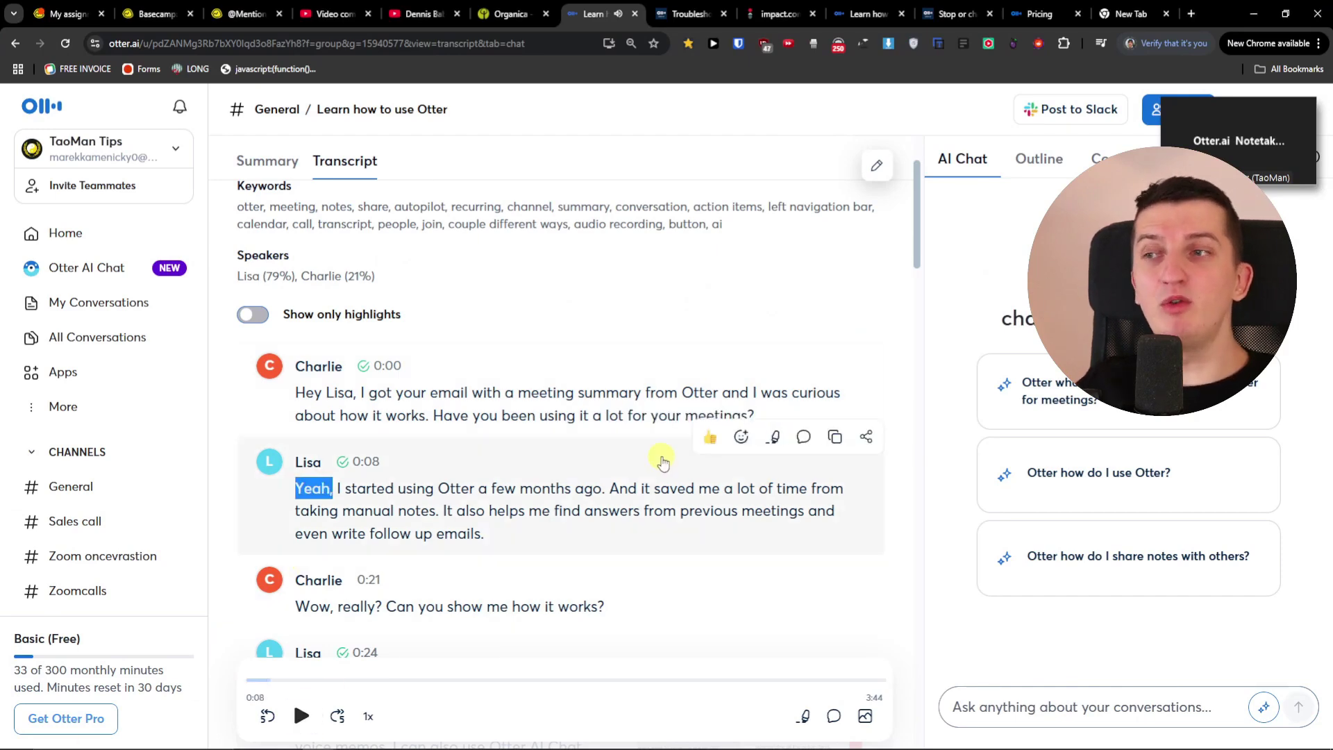
click(368, 716)
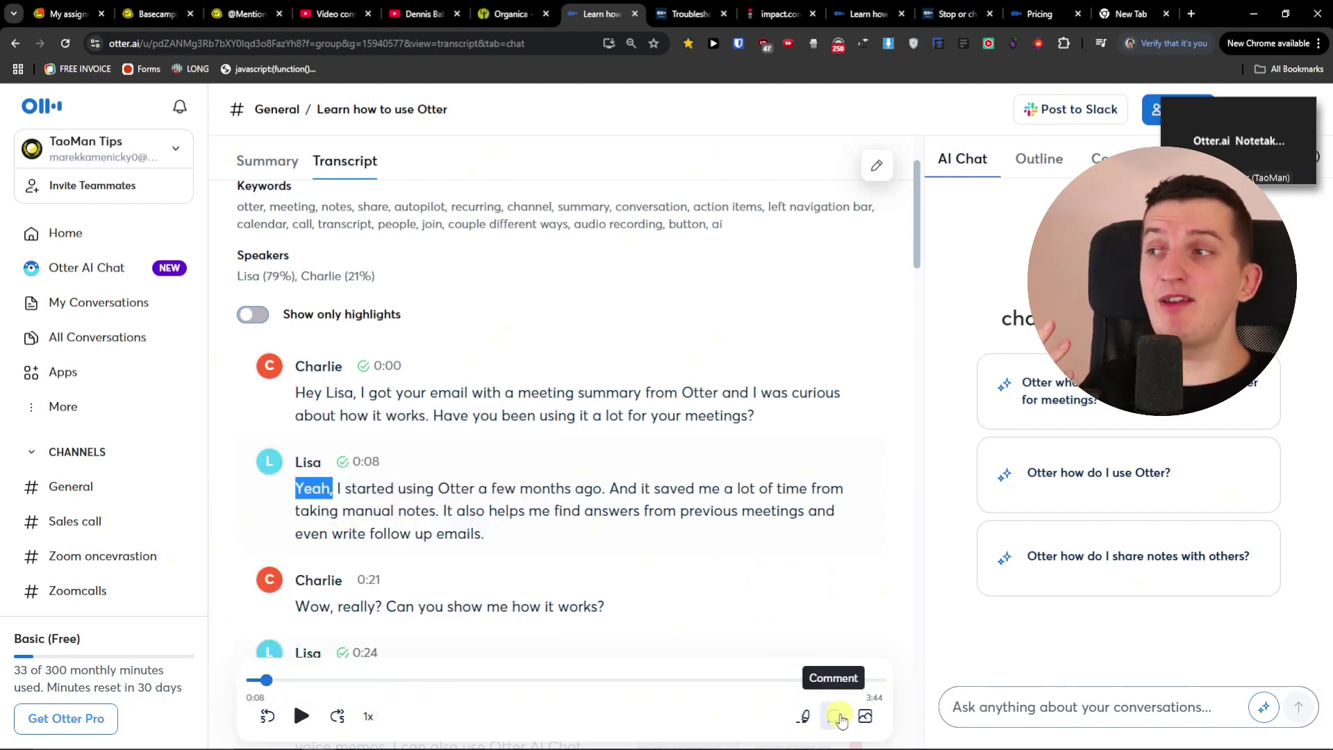
Add the comment "123123" to the transcript sentence "Yeah, I started using Otter a few months ago."
click(837, 718)
click(433, 399)
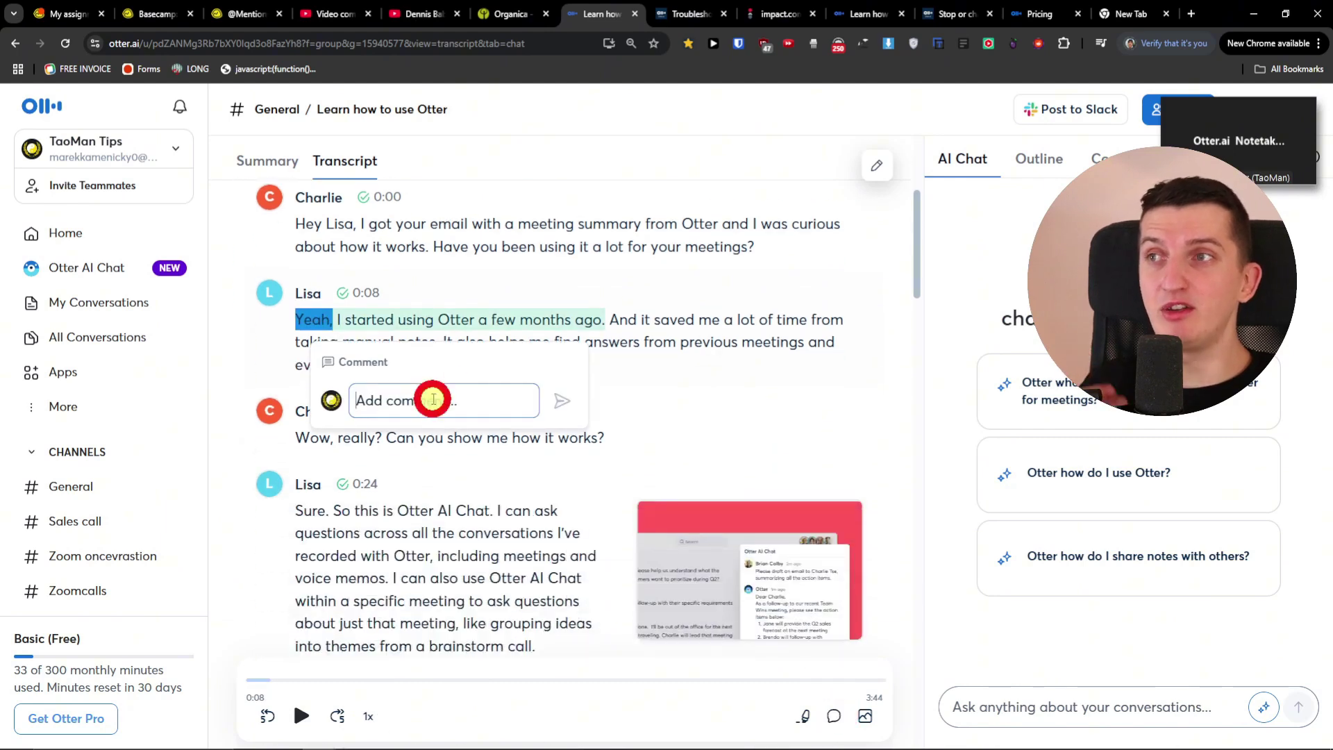
text(123123)
key(Return)
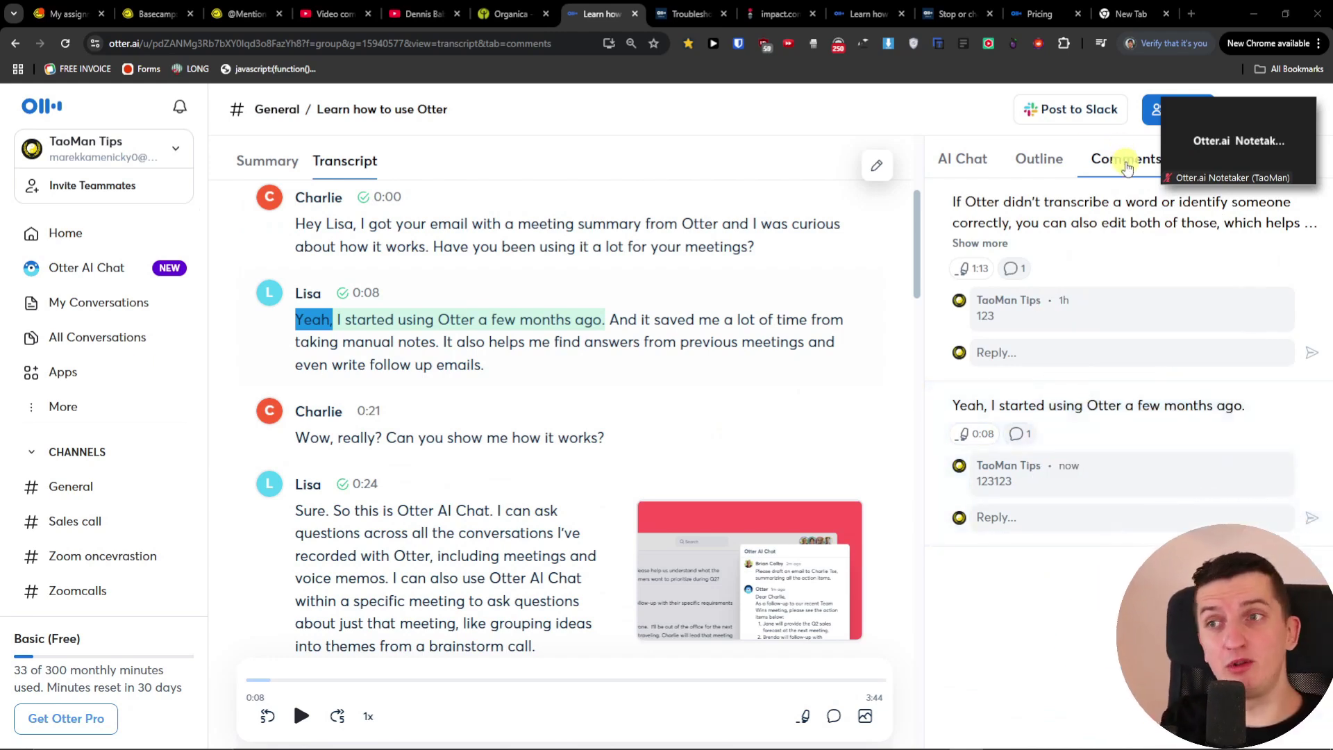
Review the conversation's expanded outline, its AI Chat suggestions and its summary
click(1042, 160)
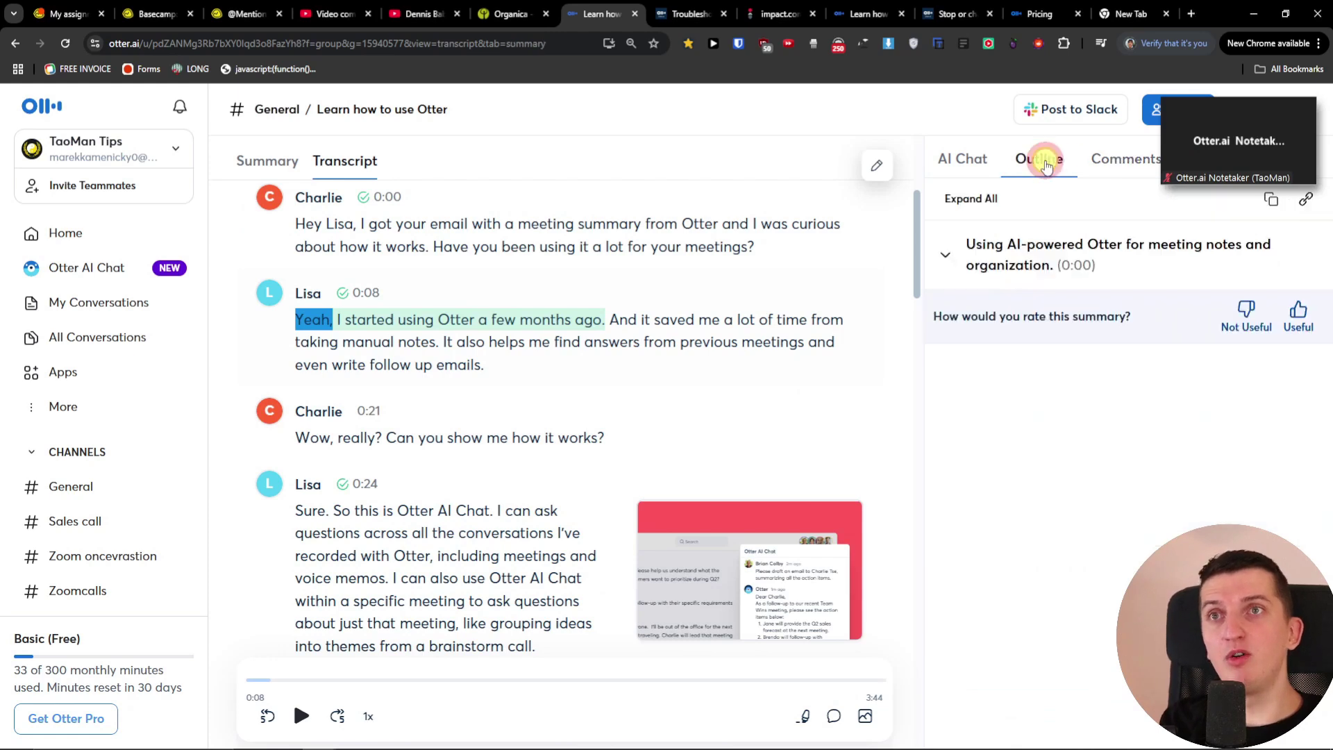
click(979, 258)
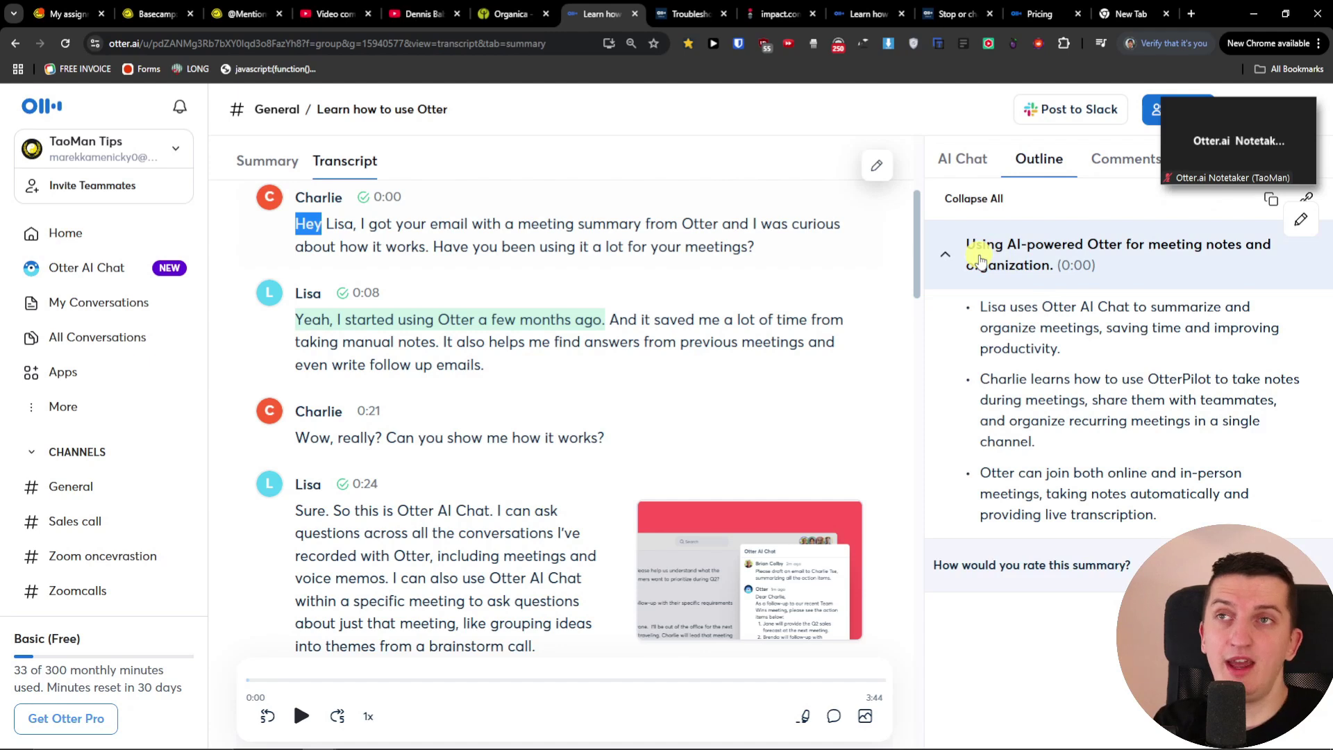
click(960, 158)
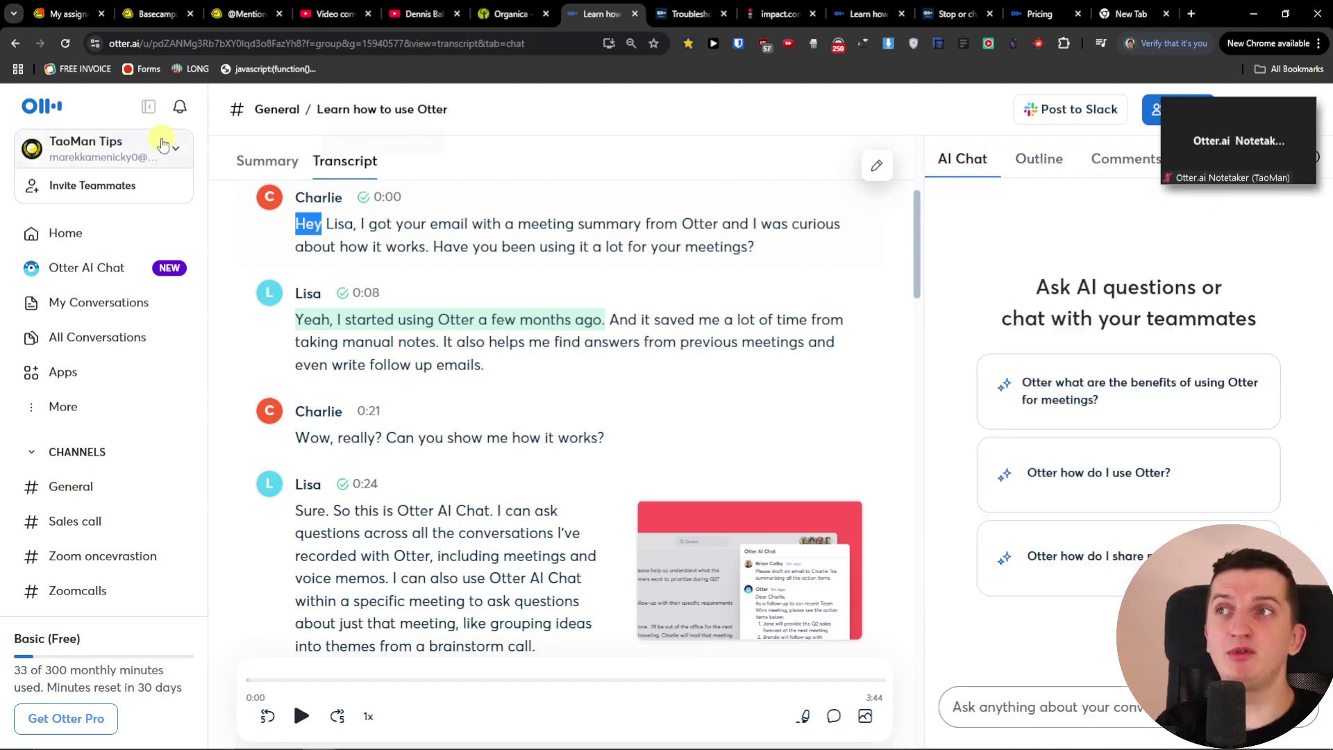
click(248, 163)
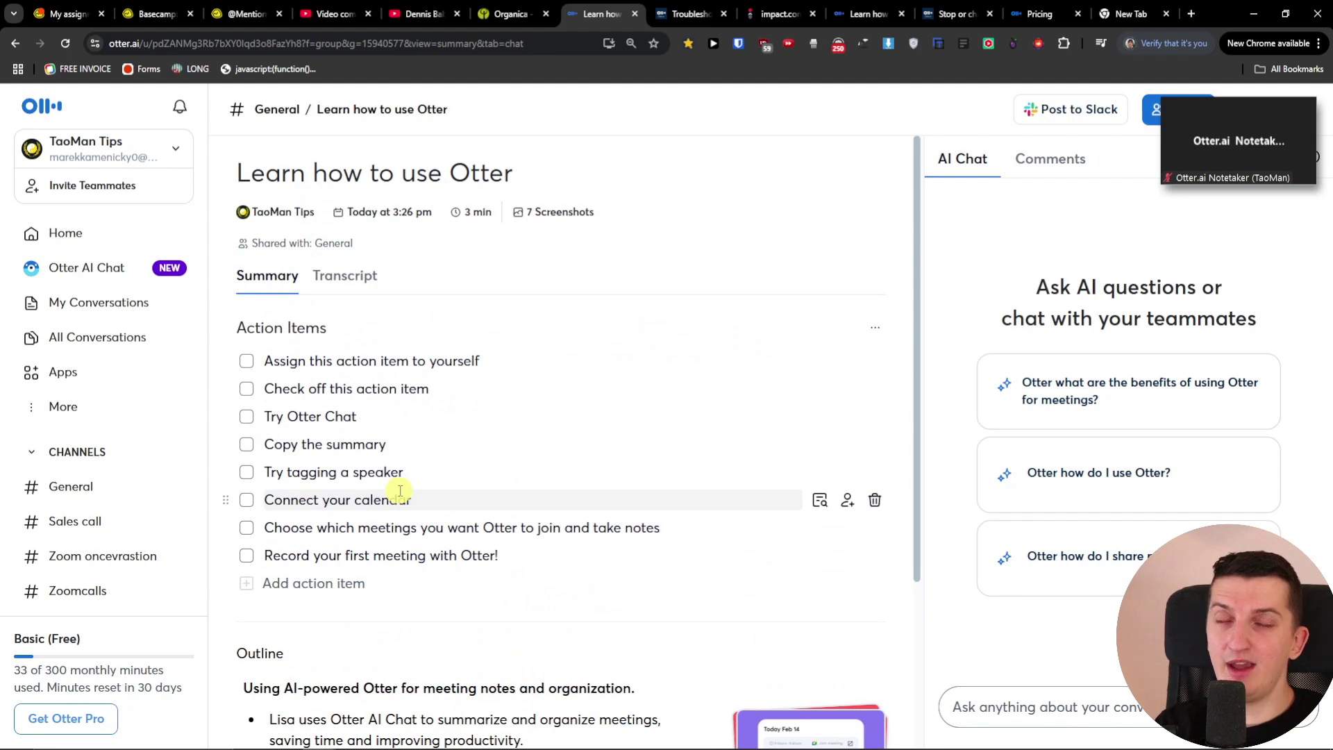
scroll(399, 491, down, 3)
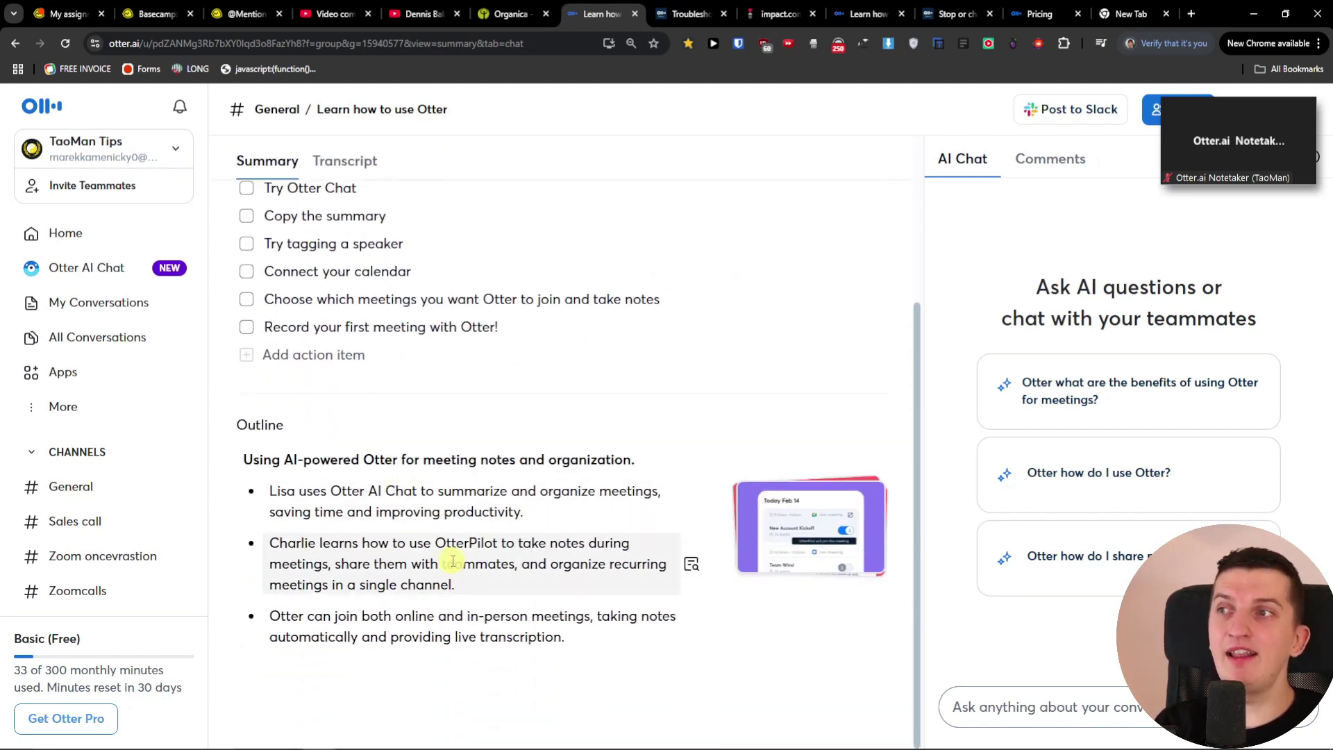
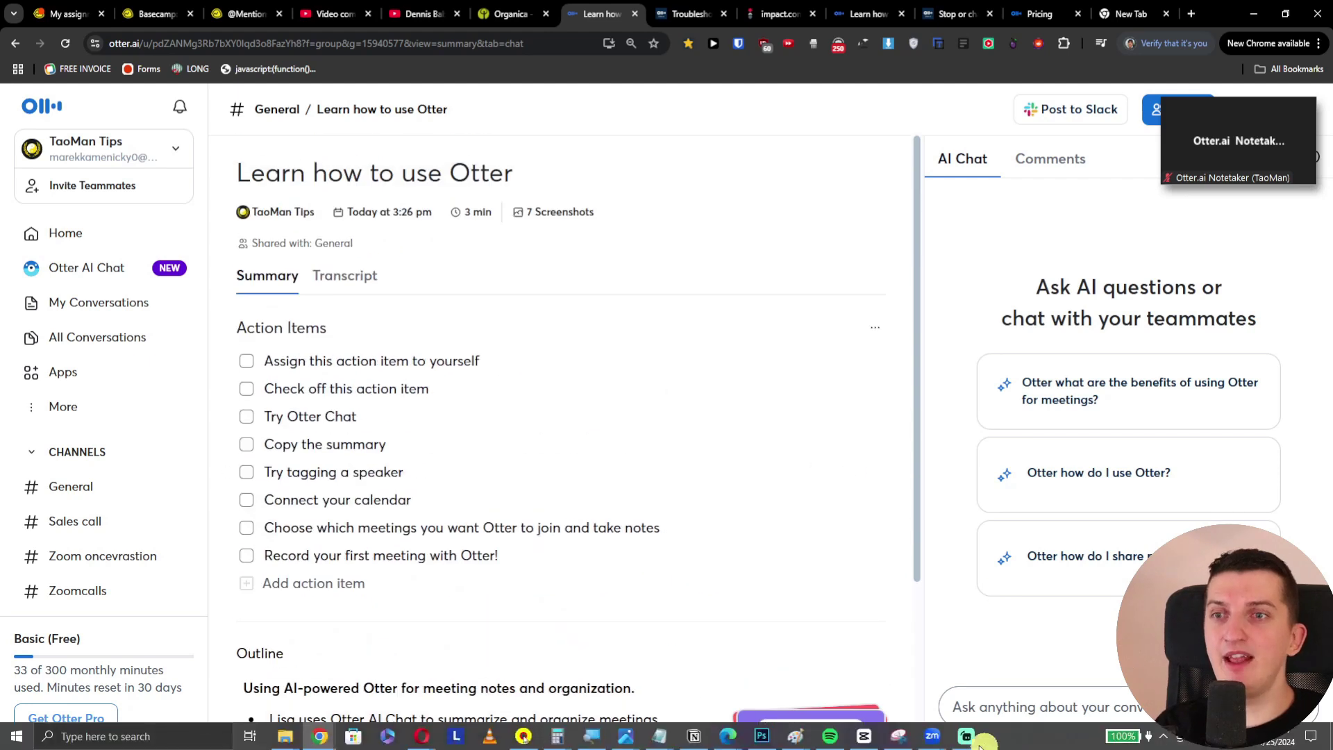
Switch to the Zoom meeting window, end the meeting and return to Otter
mouse_move(933, 735)
click(949, 660)
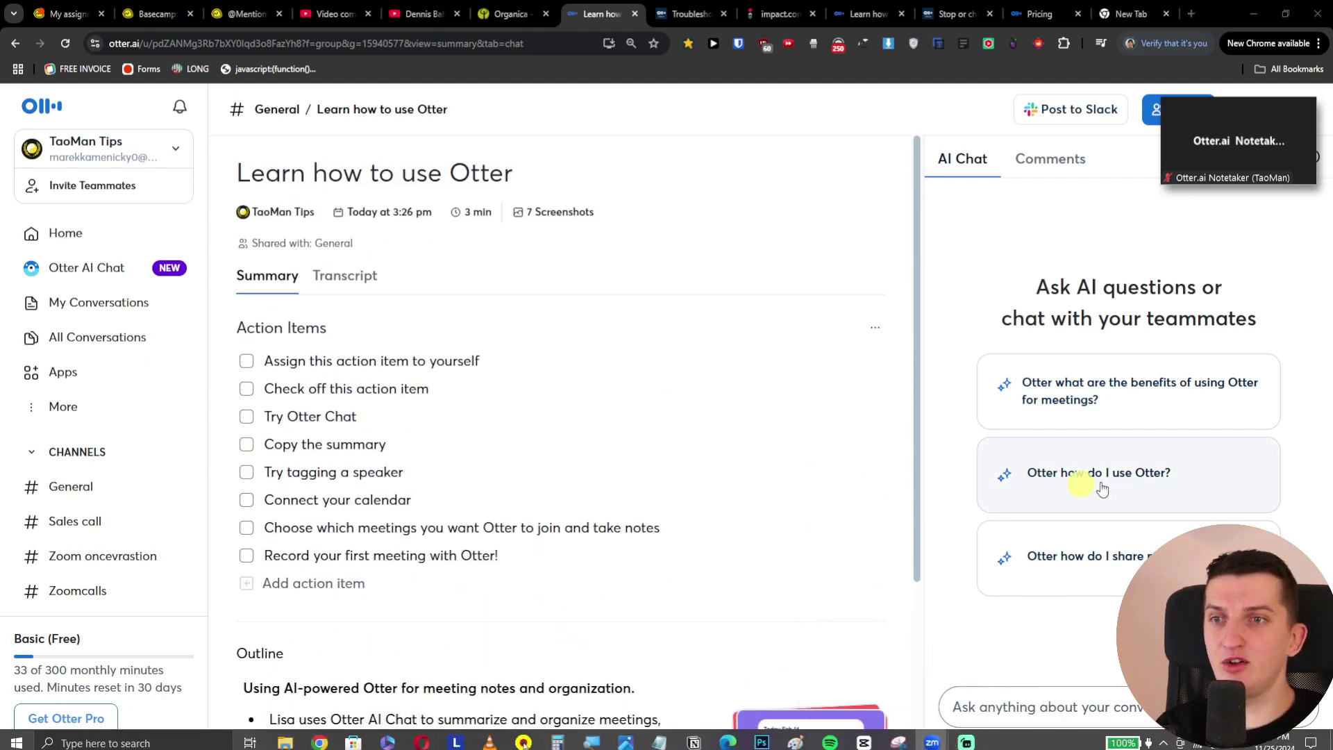
click(1302, 174)
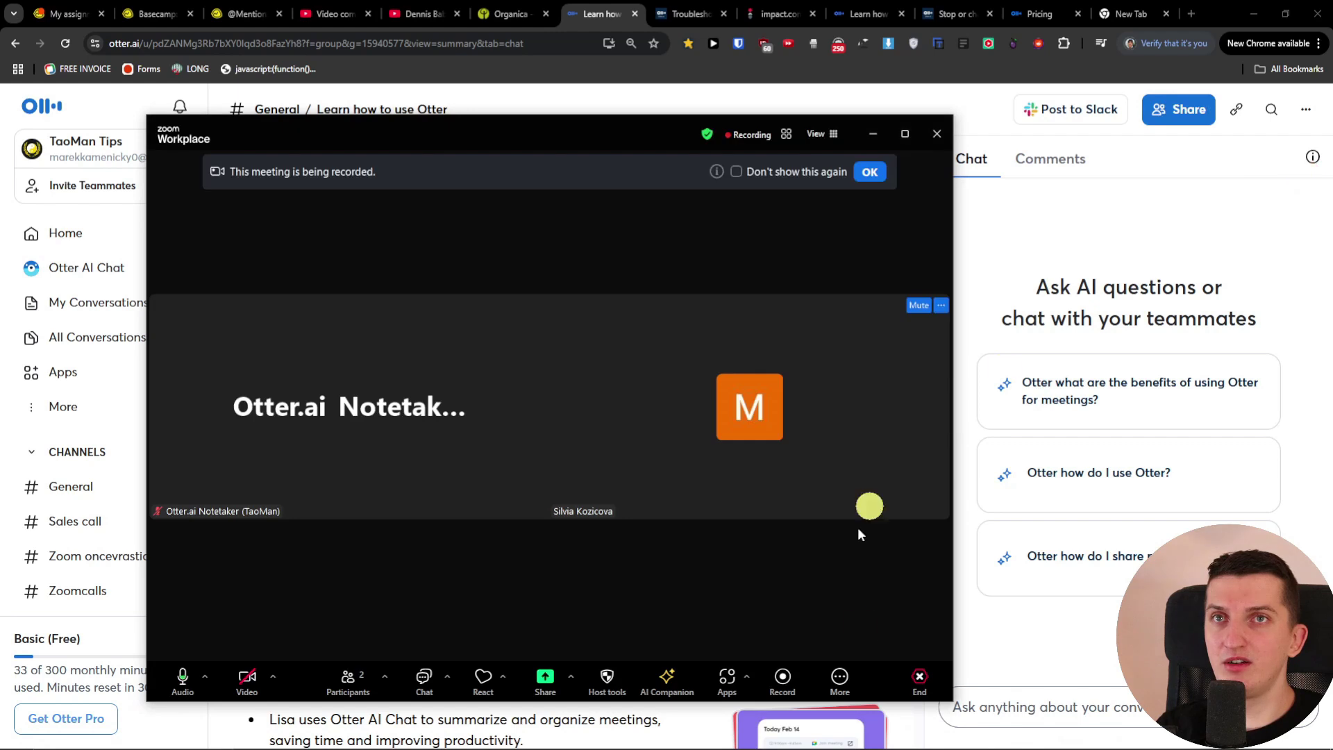
click(923, 679)
click(891, 615)
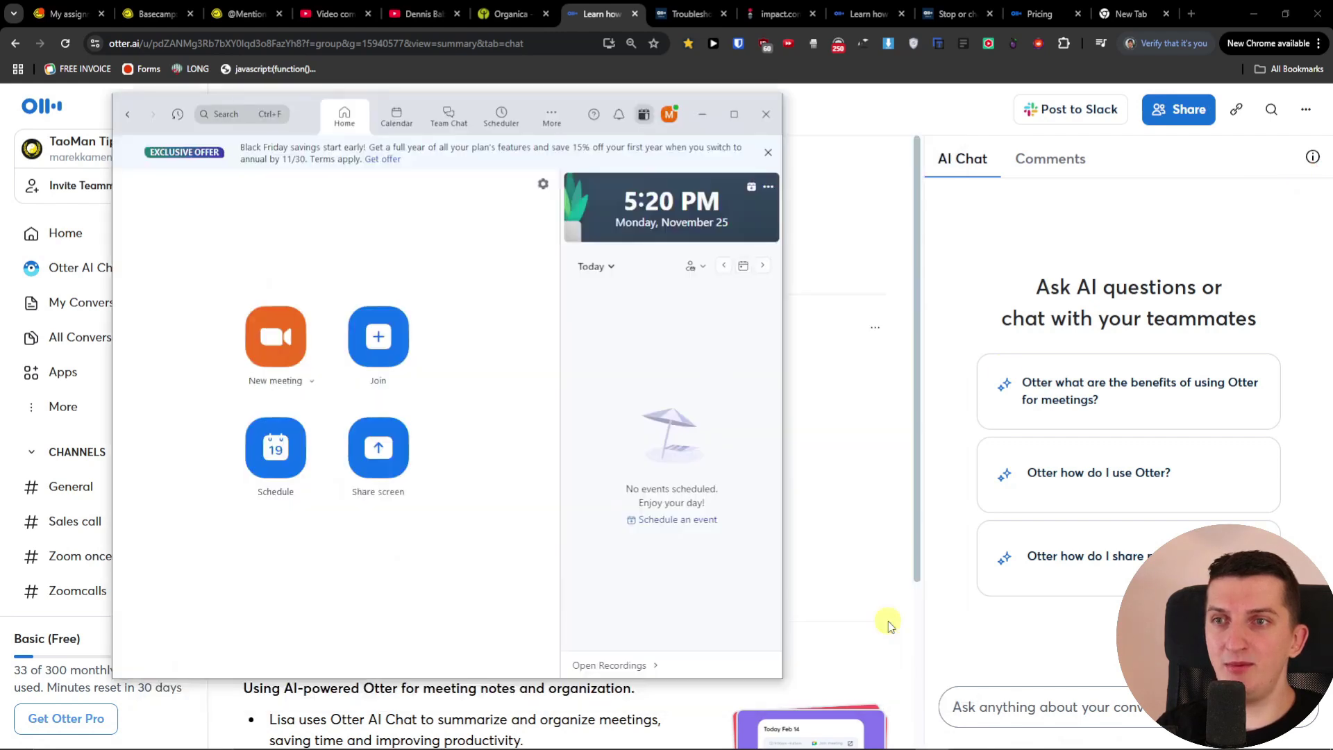
click(872, 511)
Open the newest TaoMan's Meeting Notes from the Home page, show its transcript and dismiss the AI Chat tip
click(94, 232)
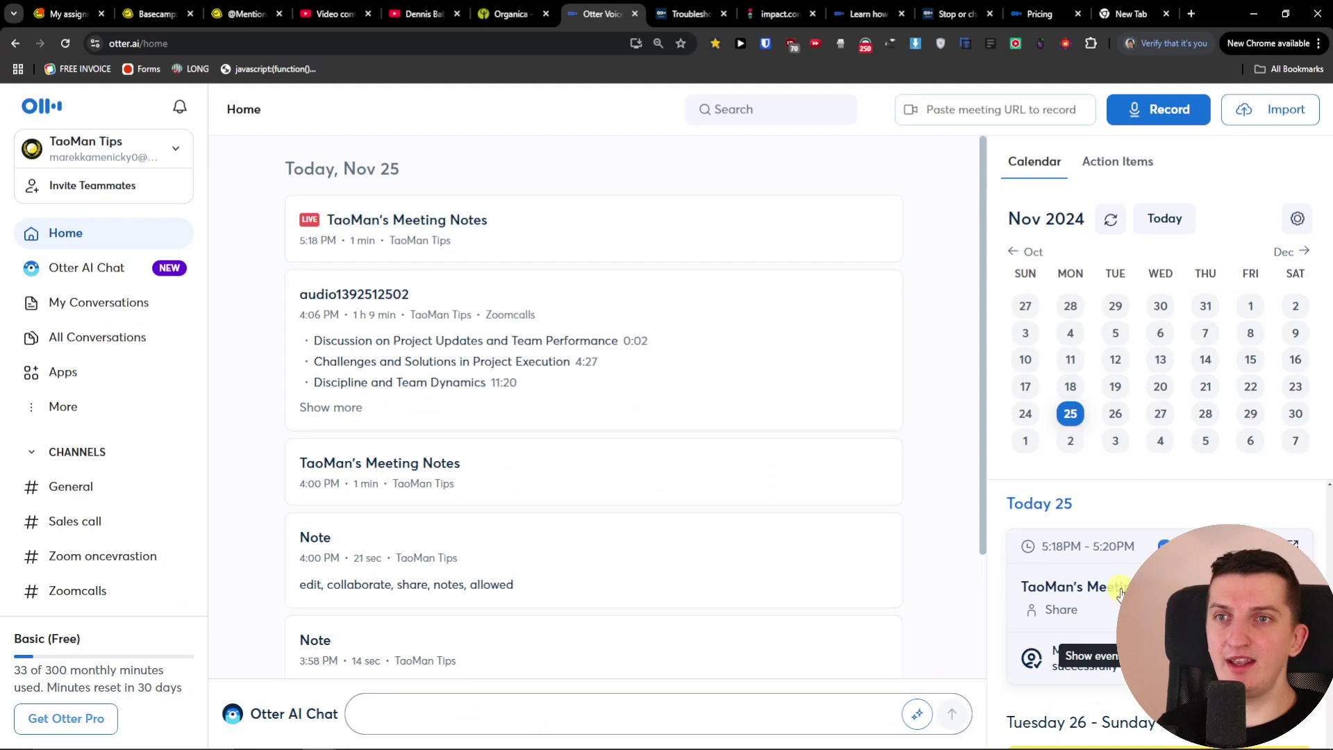
click(505, 221)
click(354, 249)
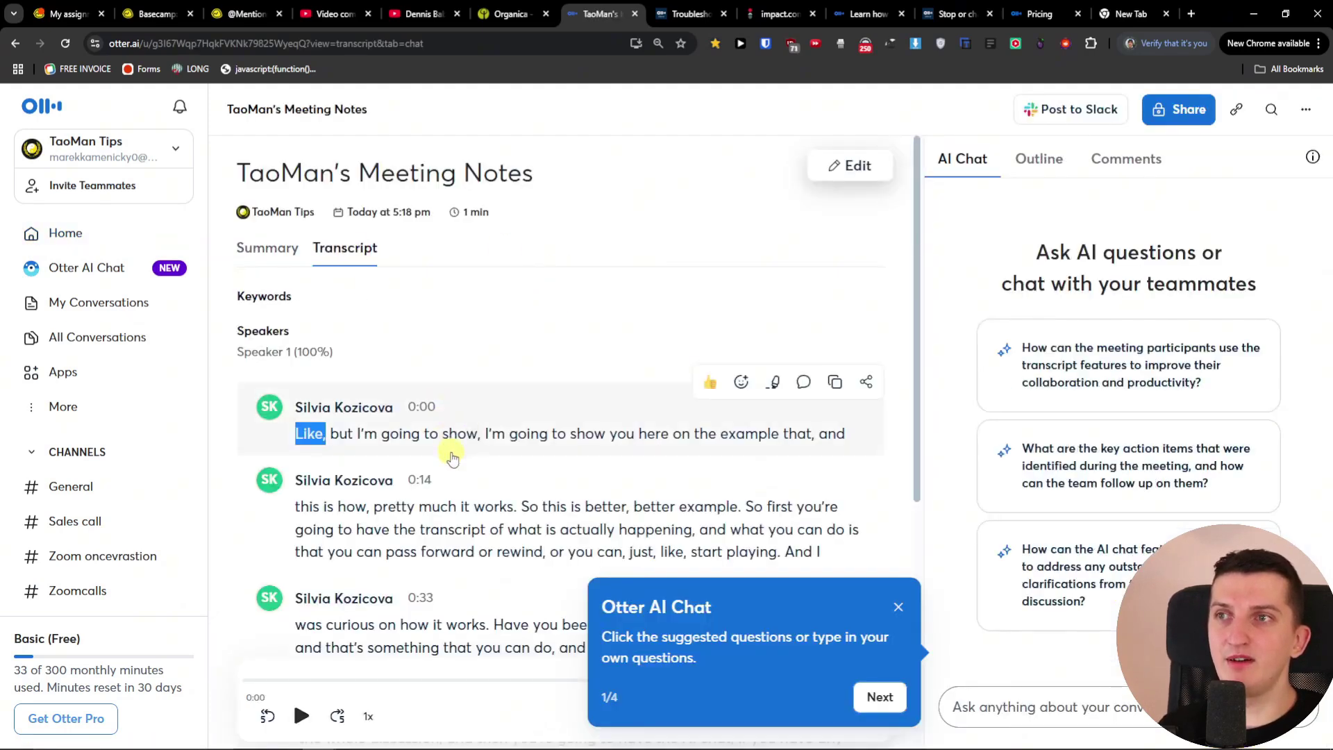
scroll(476, 506, down, 4)
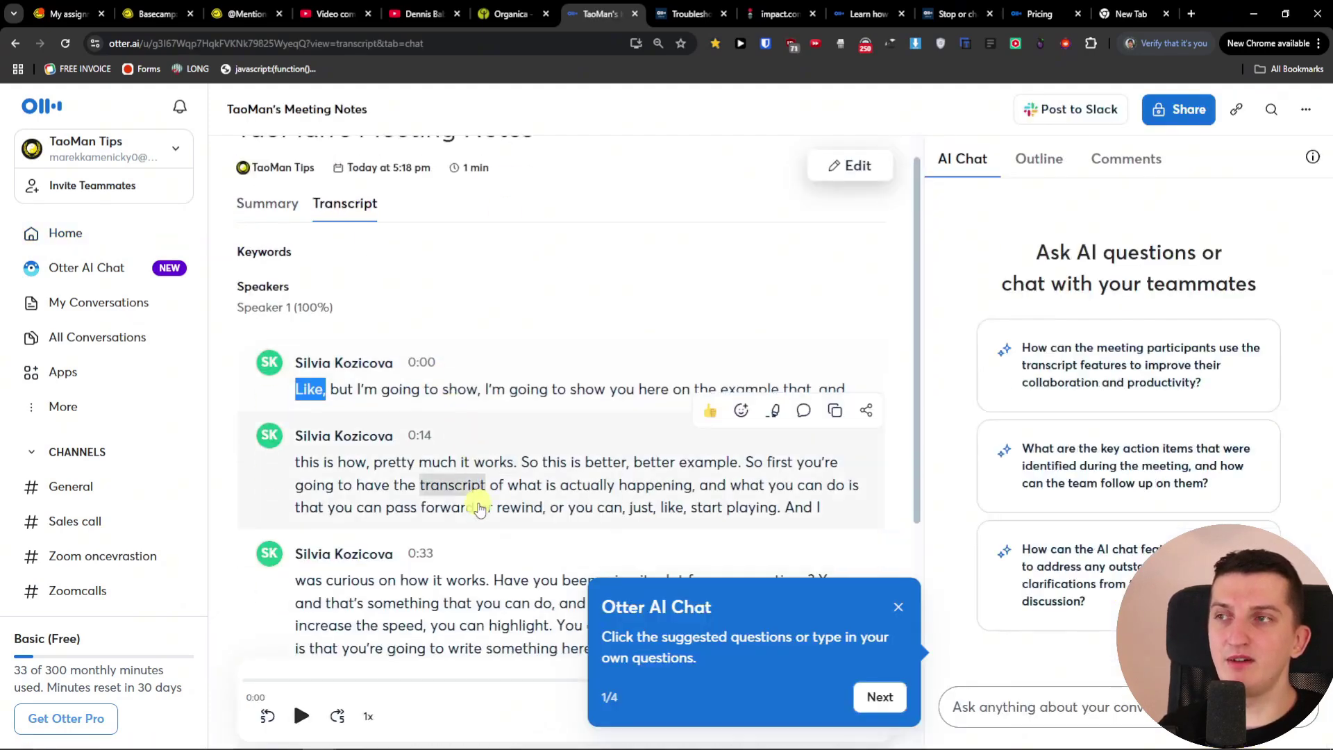
click(898, 608)
Read through the recorded meeting's transcript and show its outline beside it
scroll(501, 572, up, 2)
scroll(502, 572, up, 2)
scroll(387, 407, down, 4)
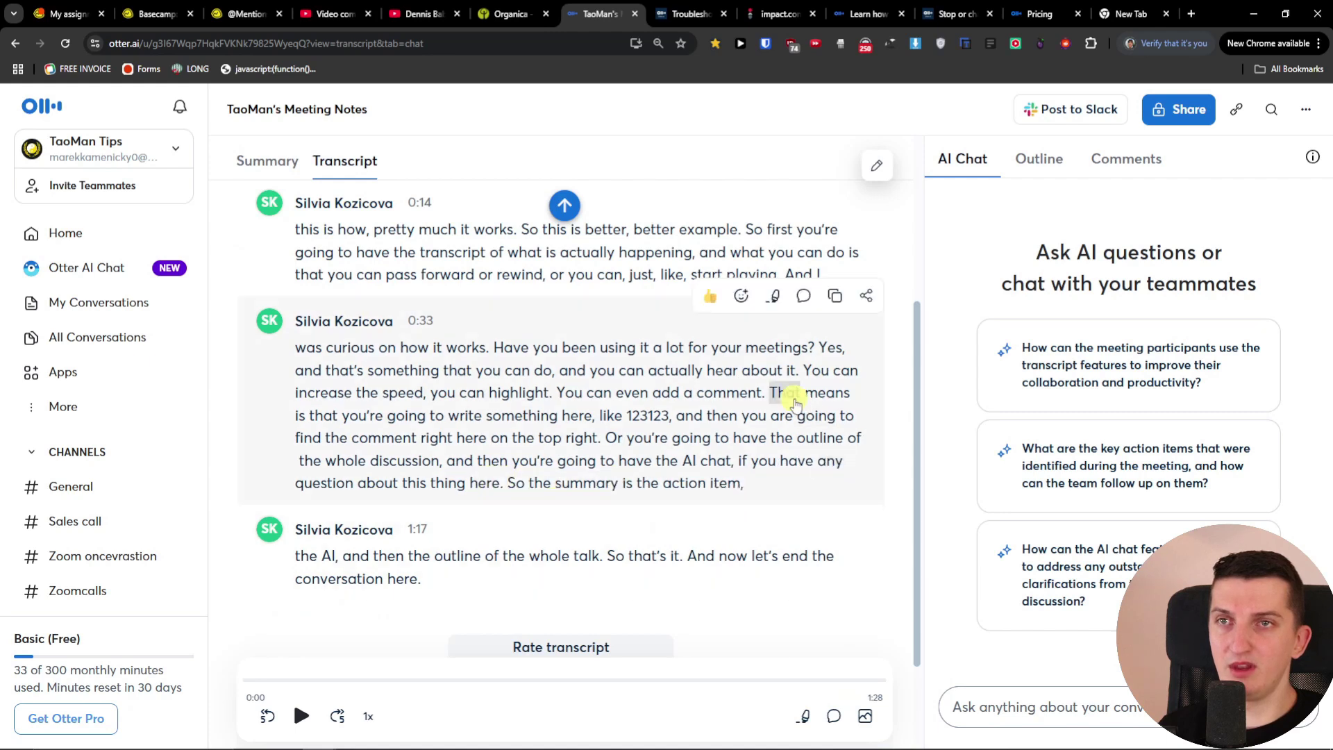
click(1034, 161)
scroll(677, 428, down, 2)
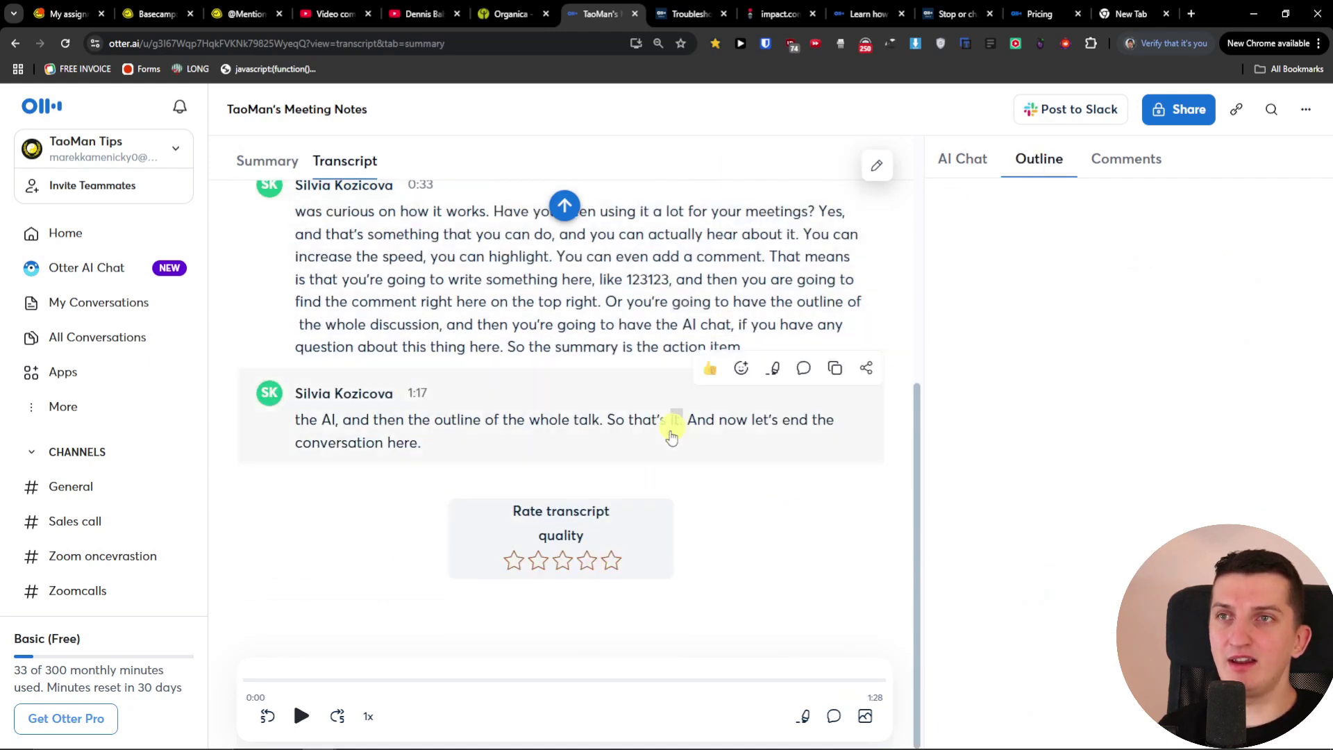
Play the meeting recording from the 0:14 passage and pause it at 0:25
scroll(530, 511, up, 4)
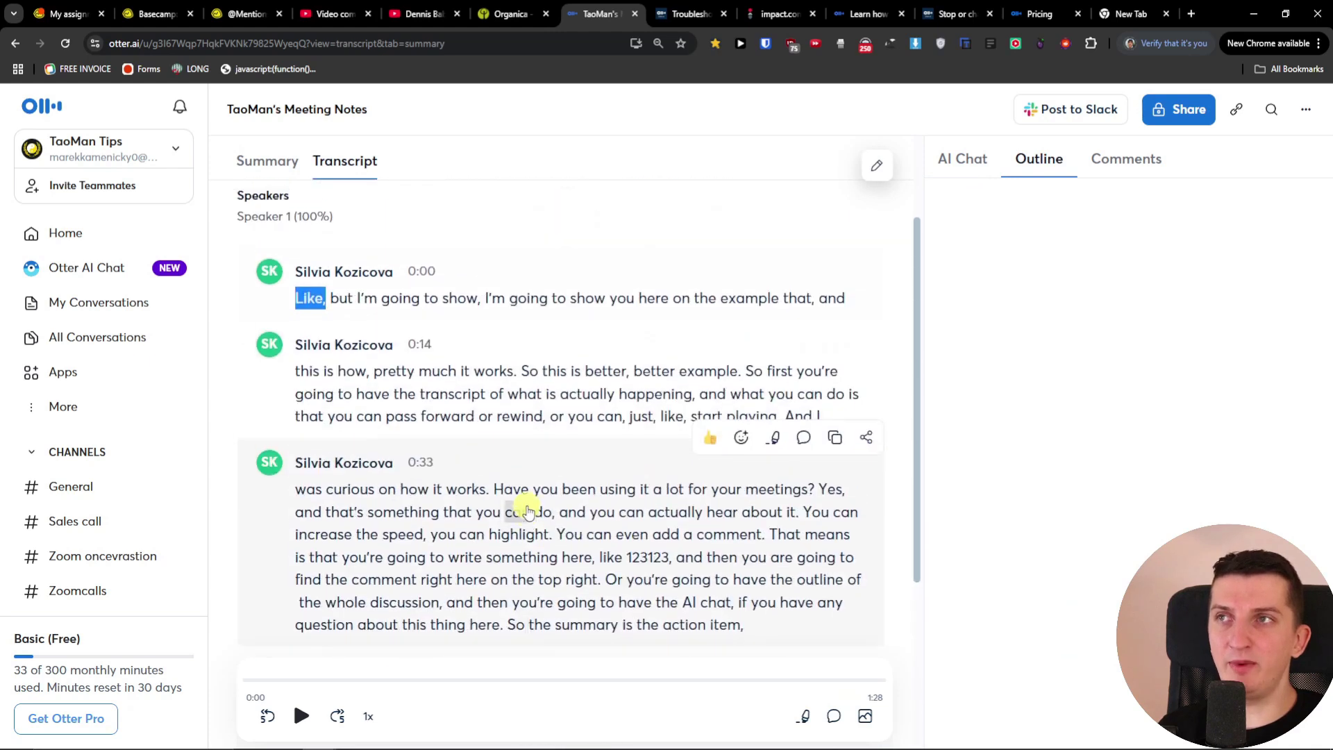
scroll(528, 511, up, 2)
click(508, 506)
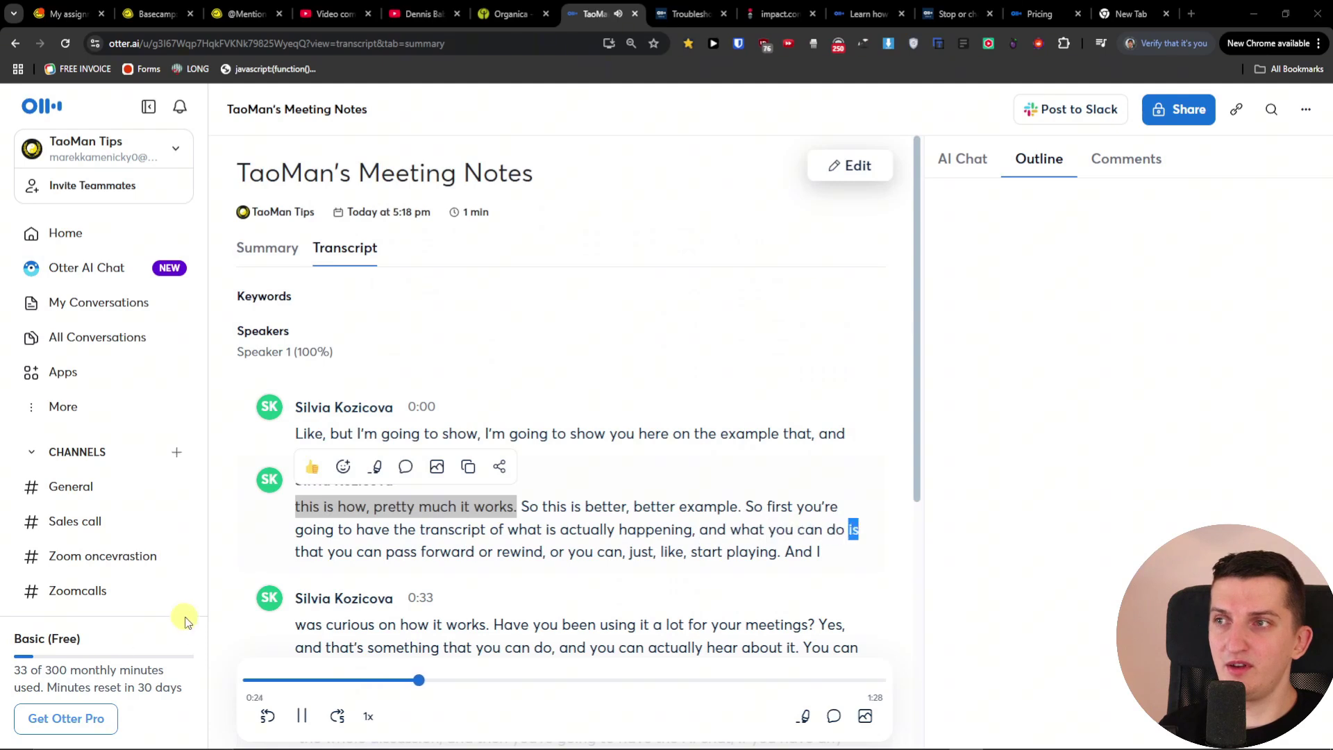
click(308, 717)
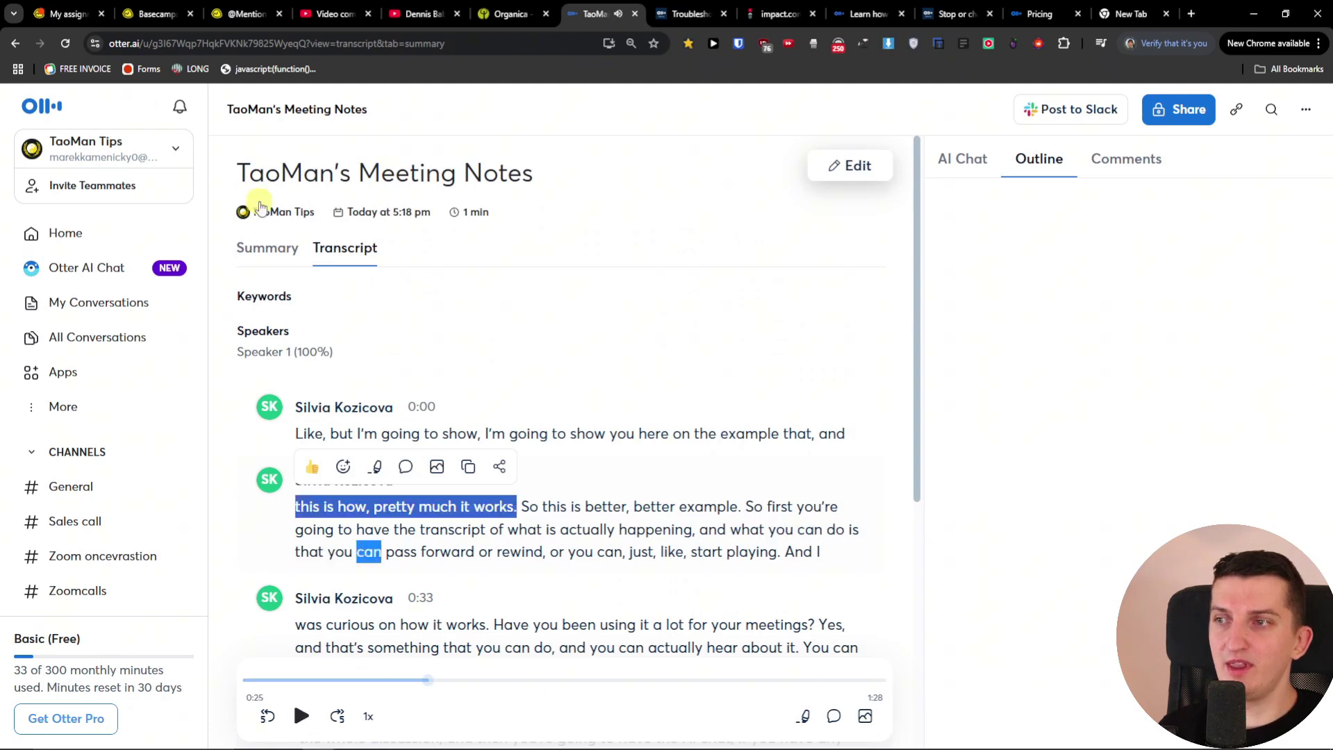
Examine the meeting's summary with its action items and compare it with the transcript and speakers
click(263, 250)
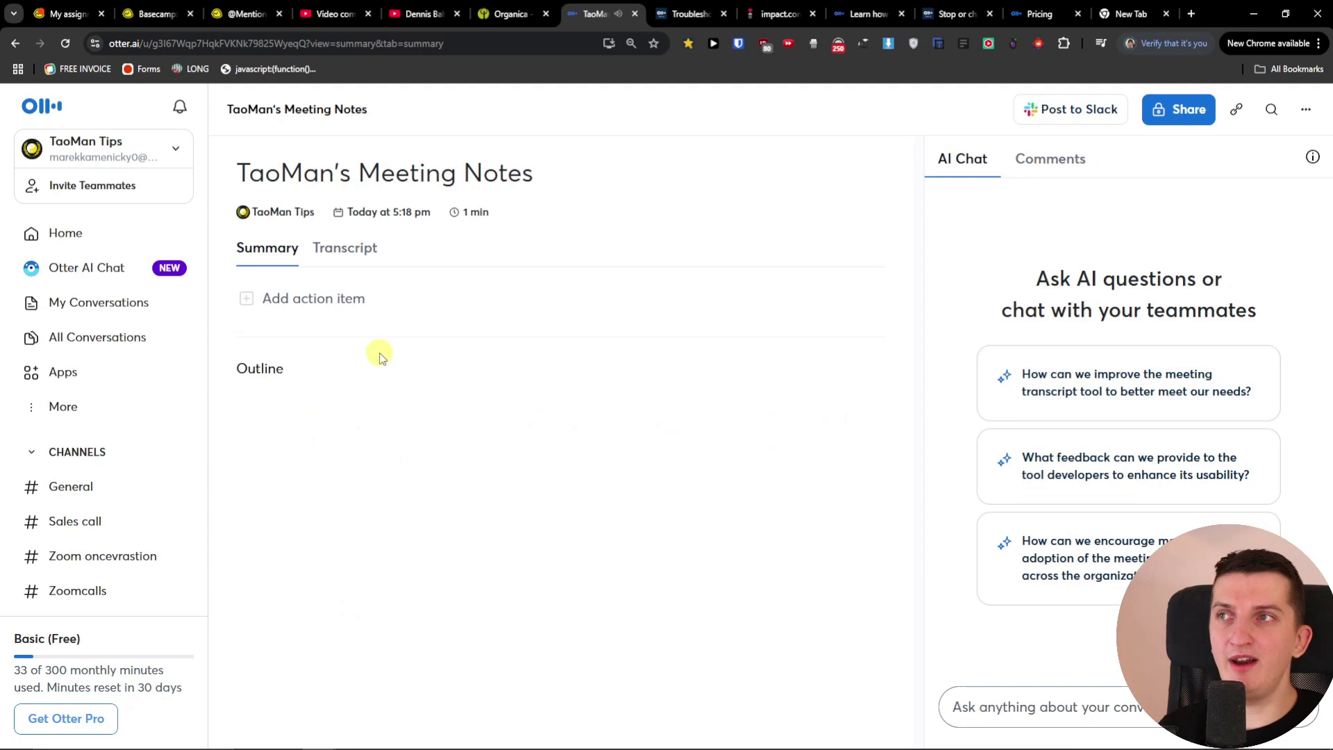
click(351, 246)
click(279, 244)
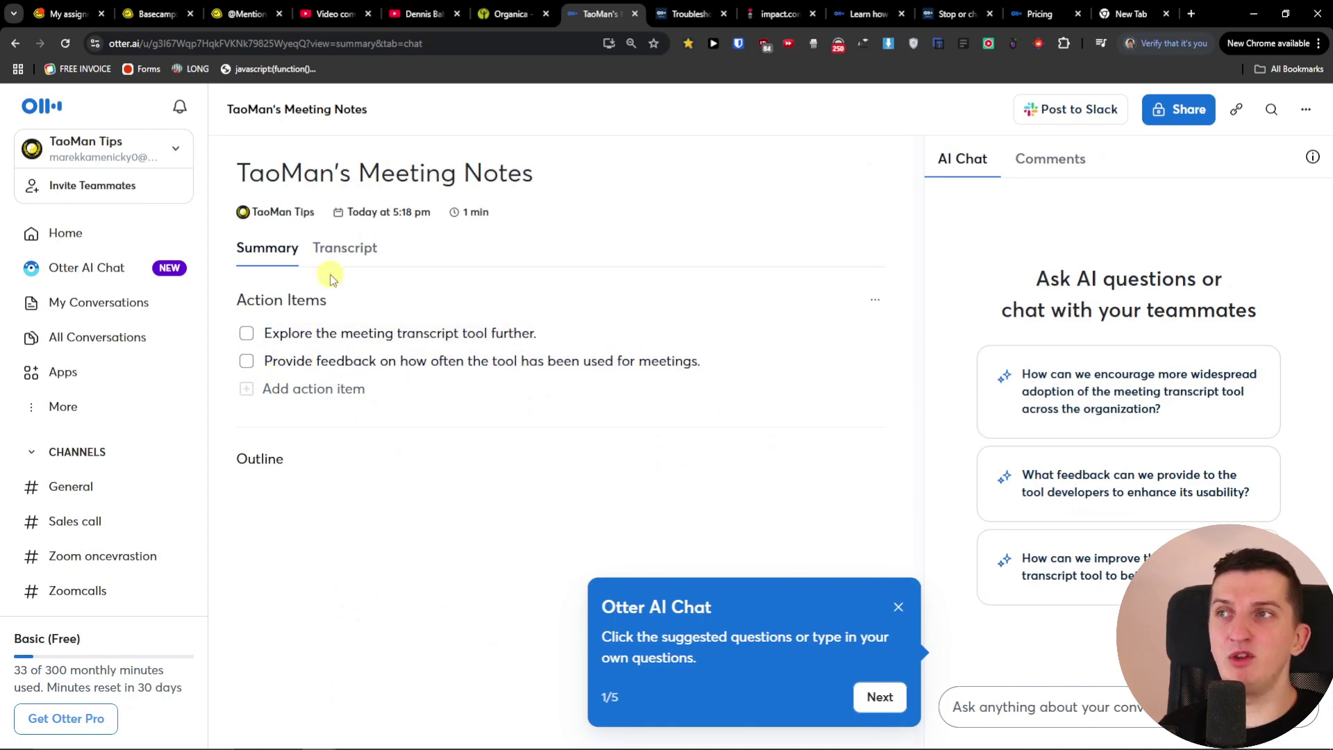
click(336, 252)
scroll(522, 435, down, 6)
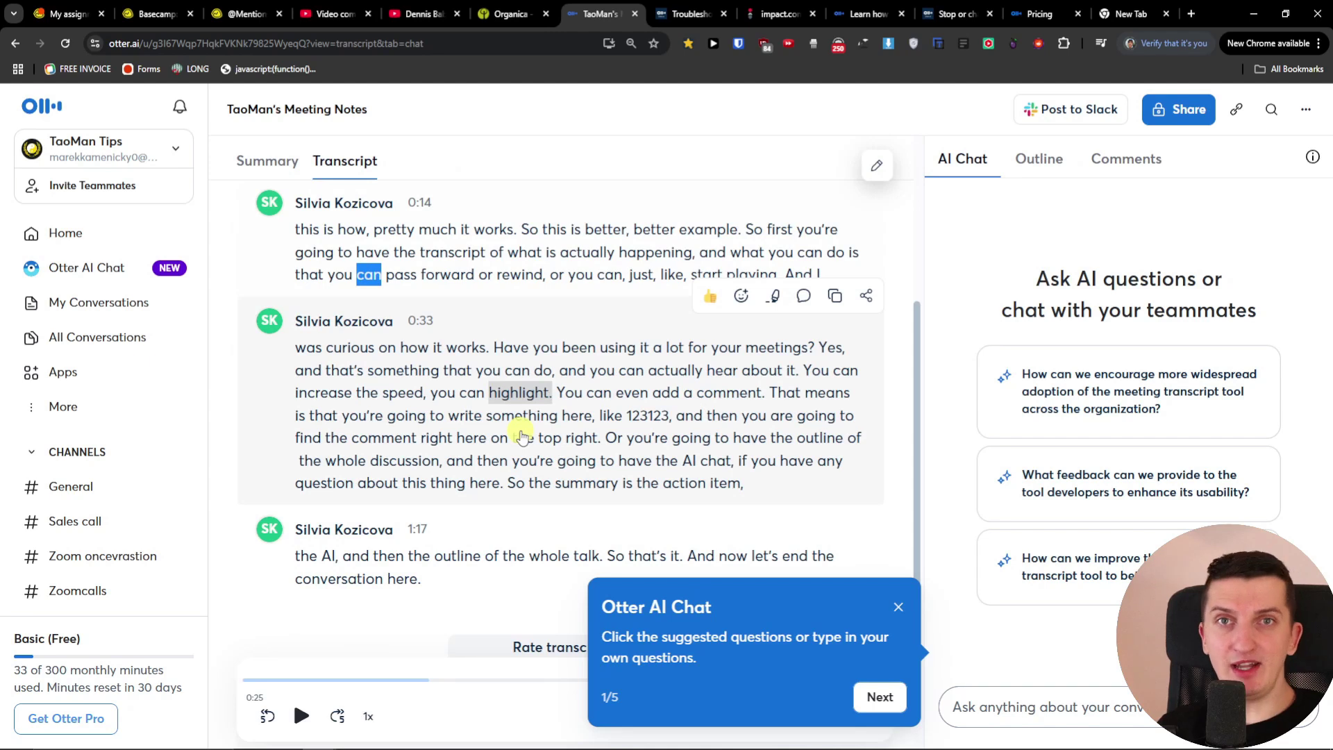
click(879, 696)
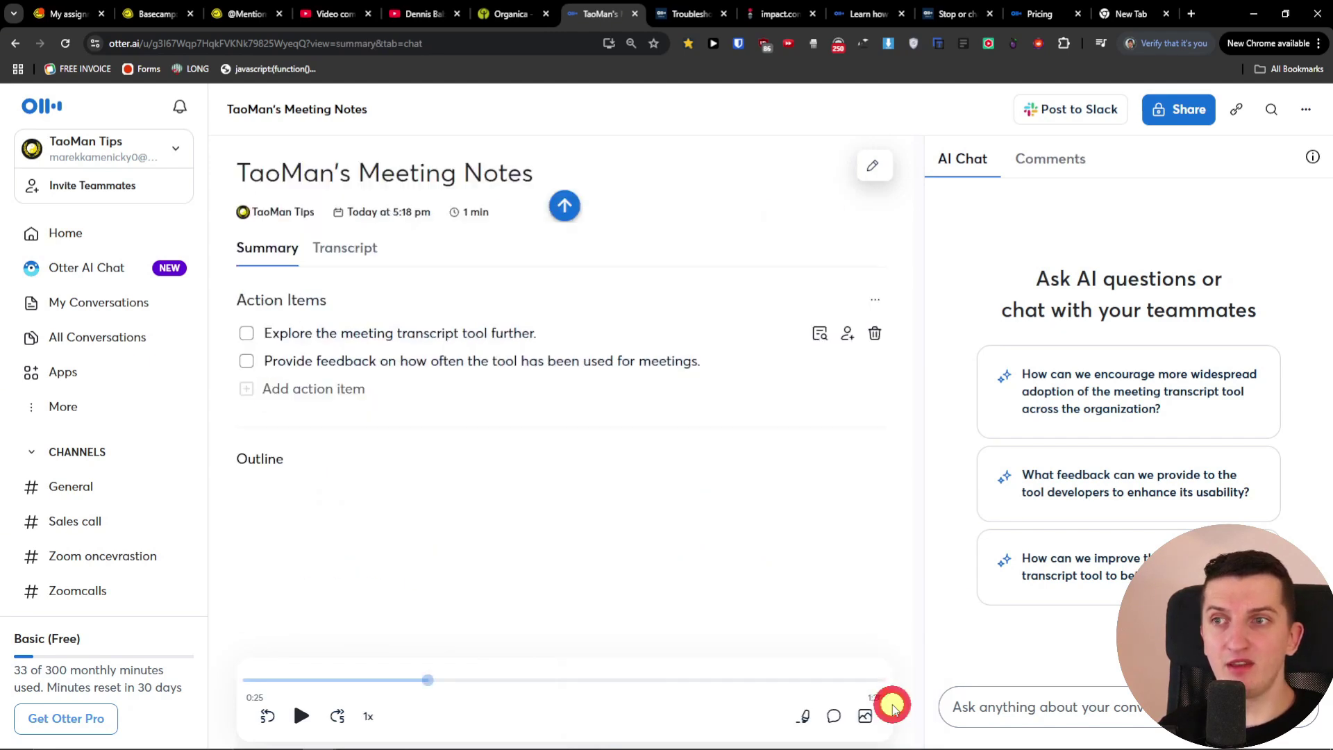
click(975, 320)
click(467, 386)
click(893, 338)
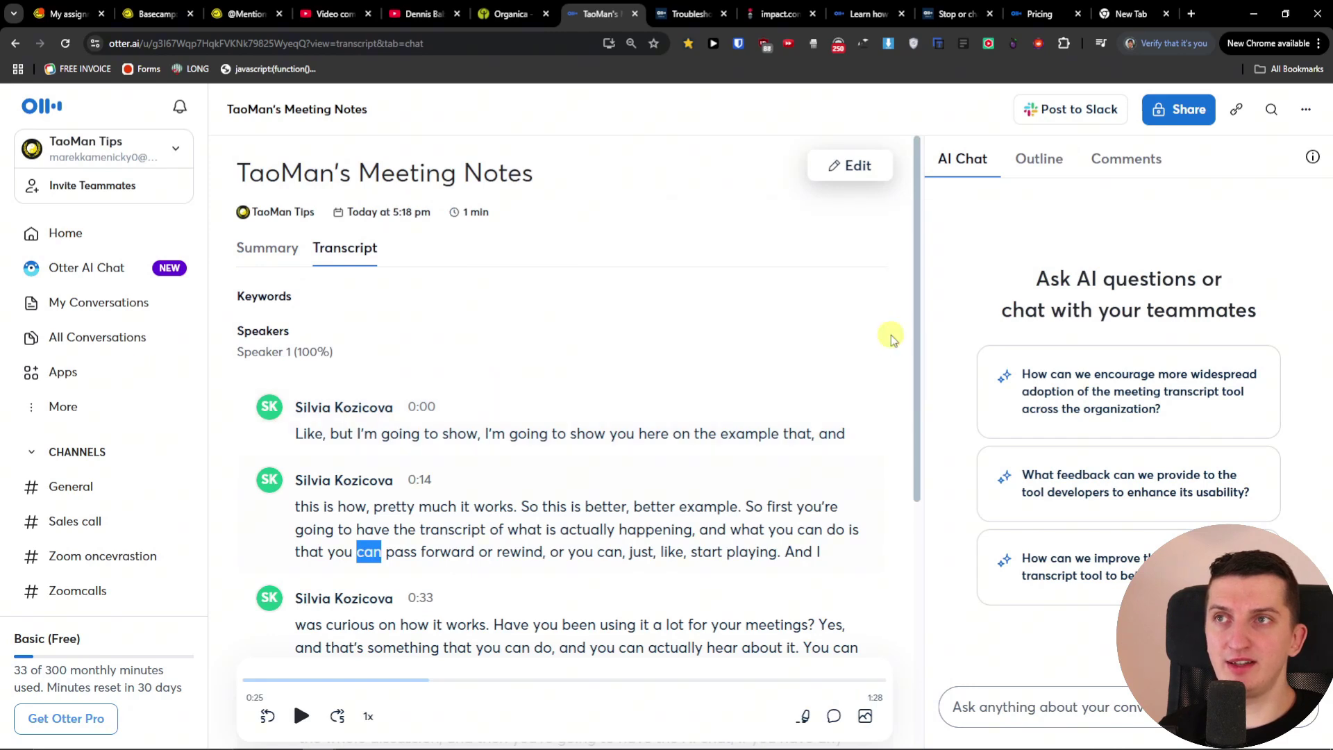
click(404, 353)
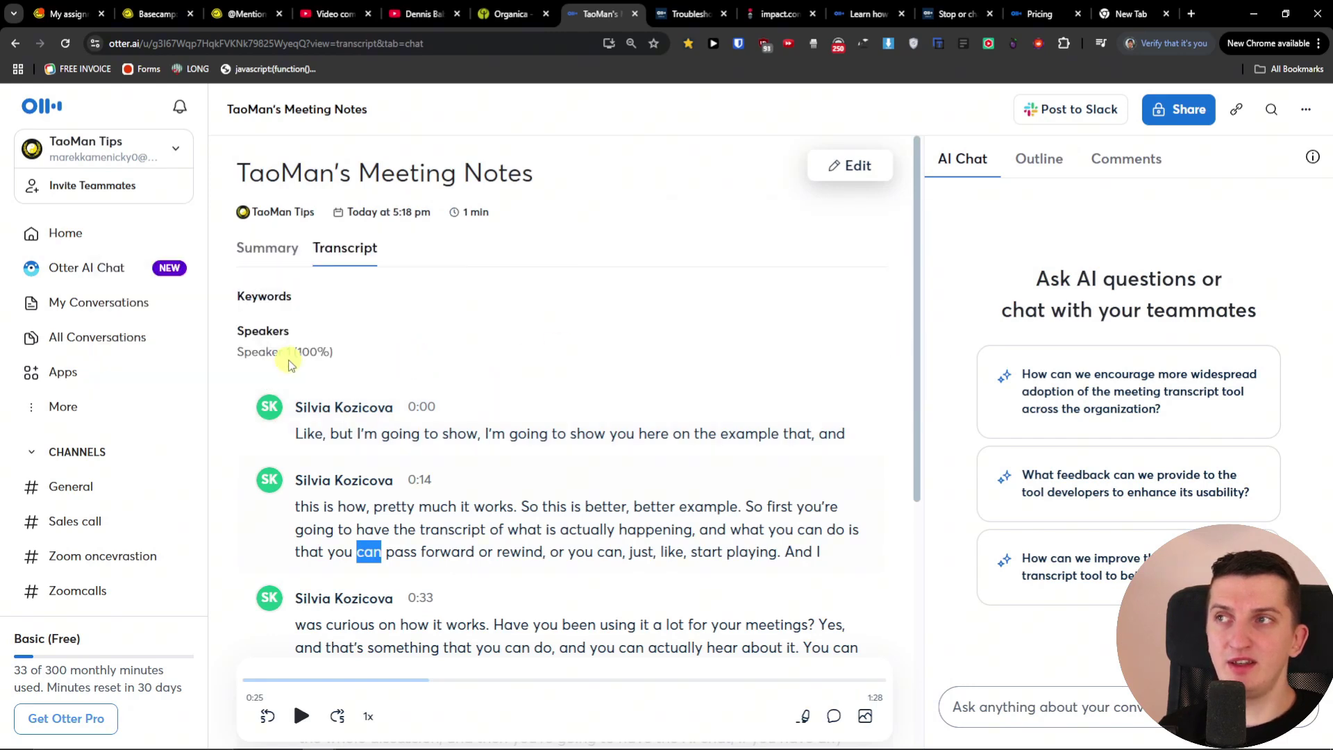
Highlight the 0:00 transcript passage with a thumbs-up reaction and return to the Home page
click(1121, 159)
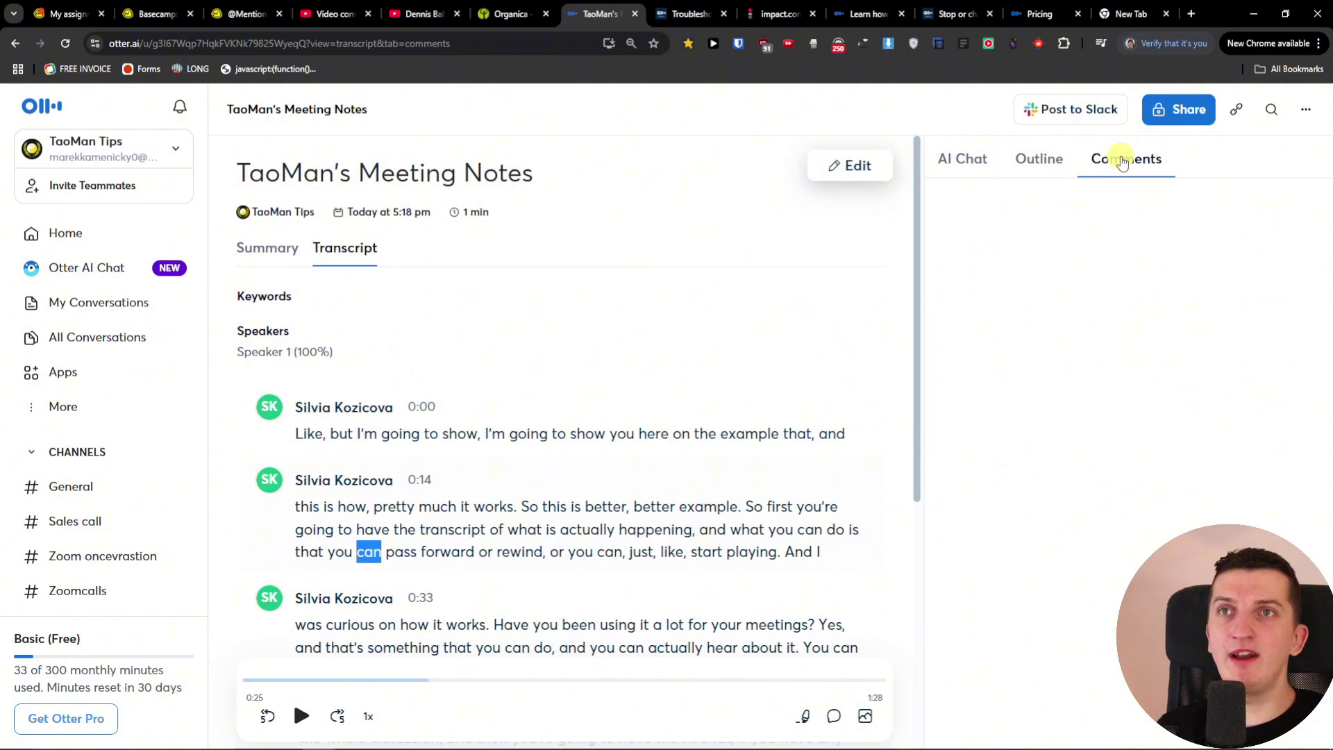
mouse_move(739, 416)
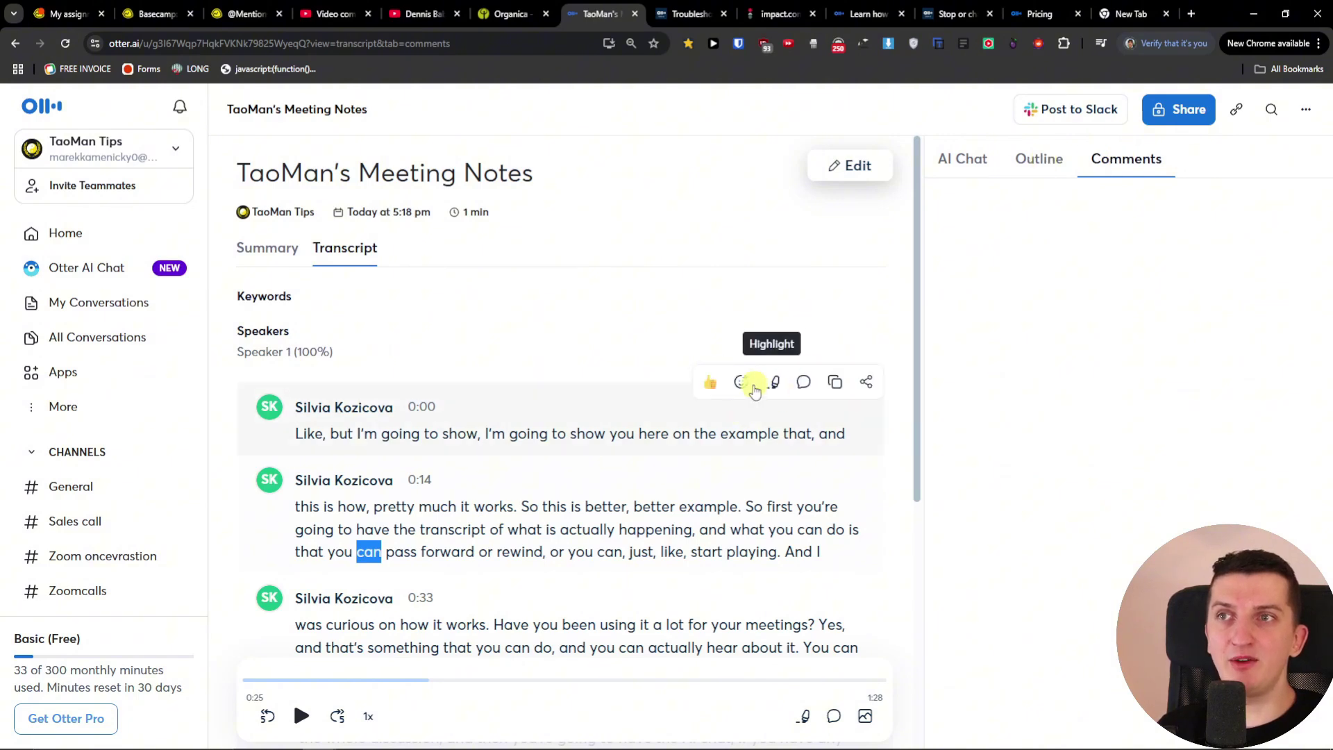
click(741, 383)
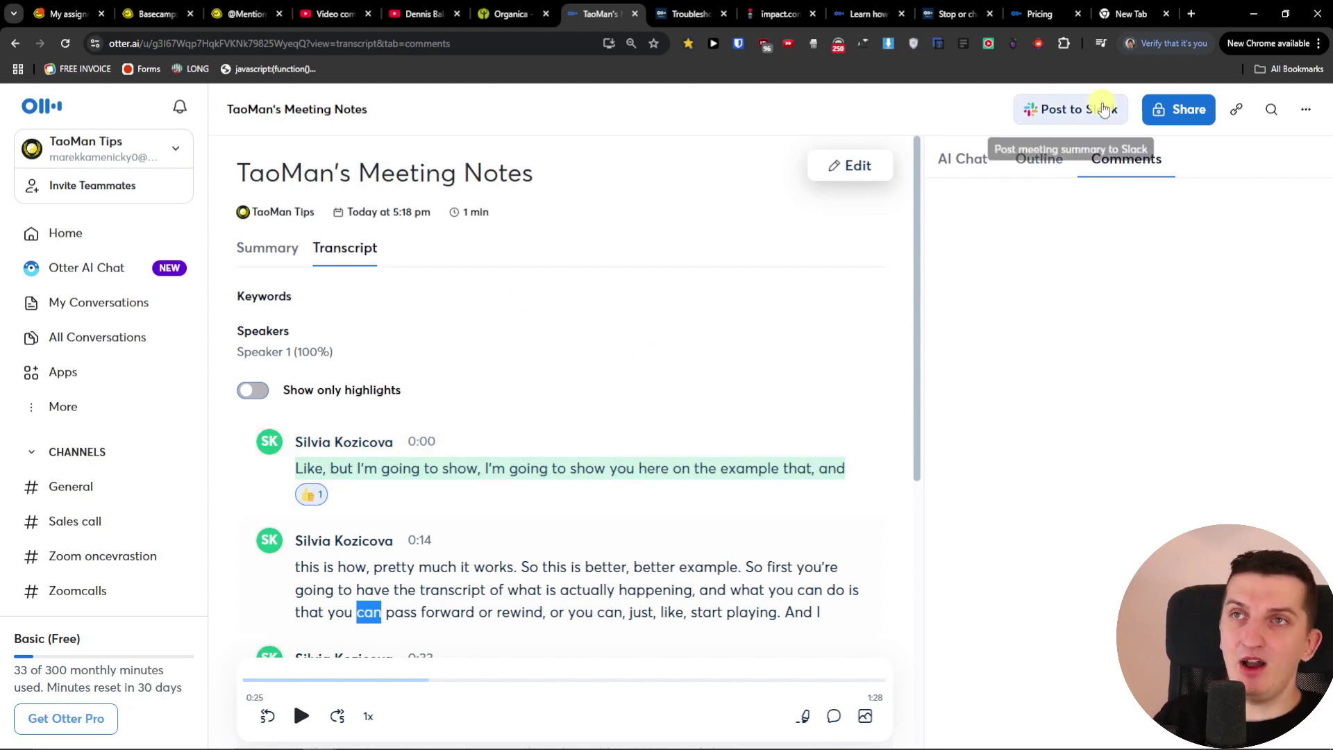
click(111, 238)
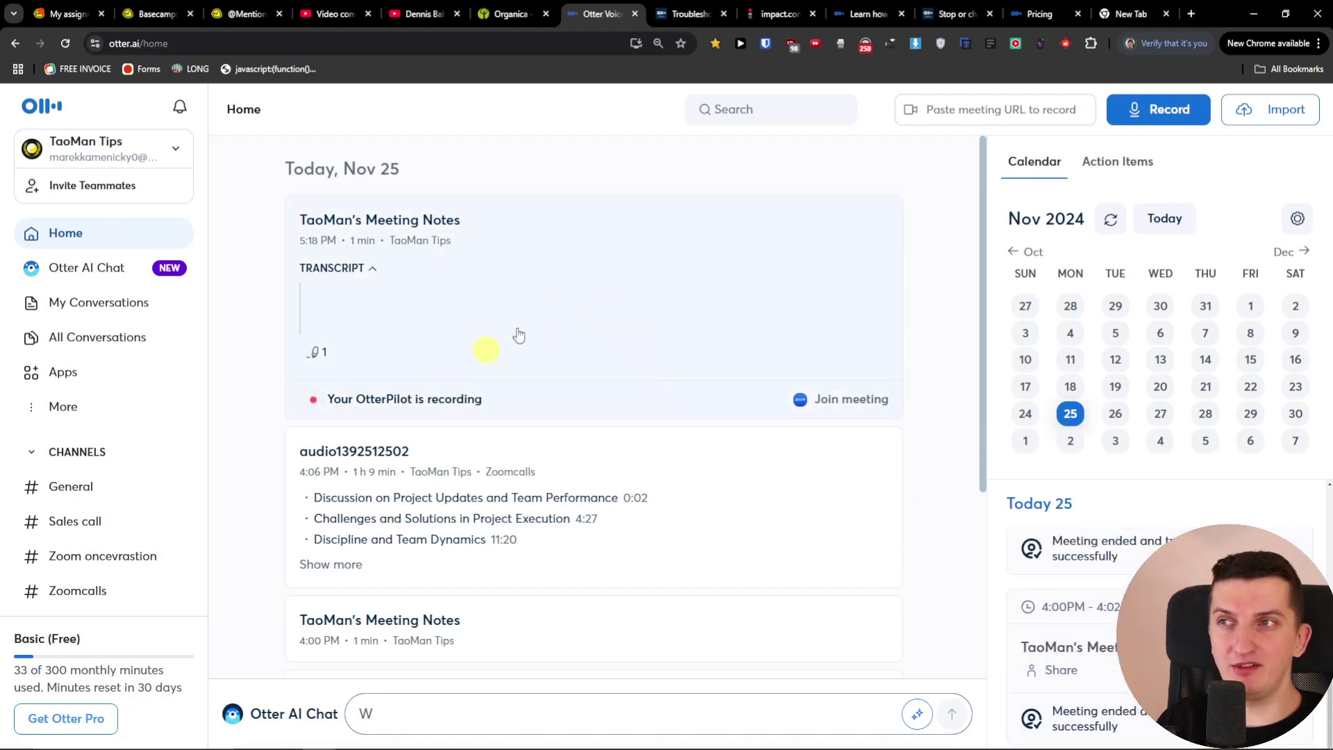
Move the 5:18 PM meeting notes conversation into folder 11 and open that folder
click(624, 285)
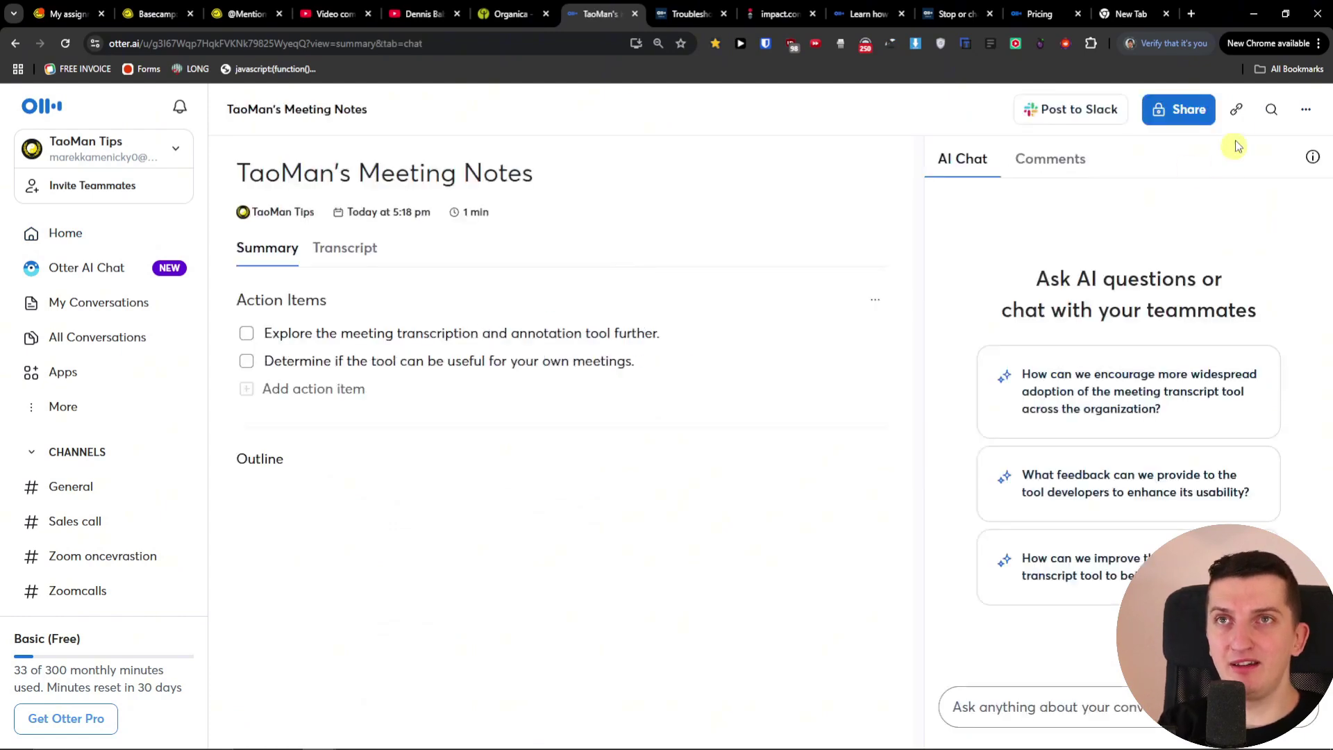
click(1306, 109)
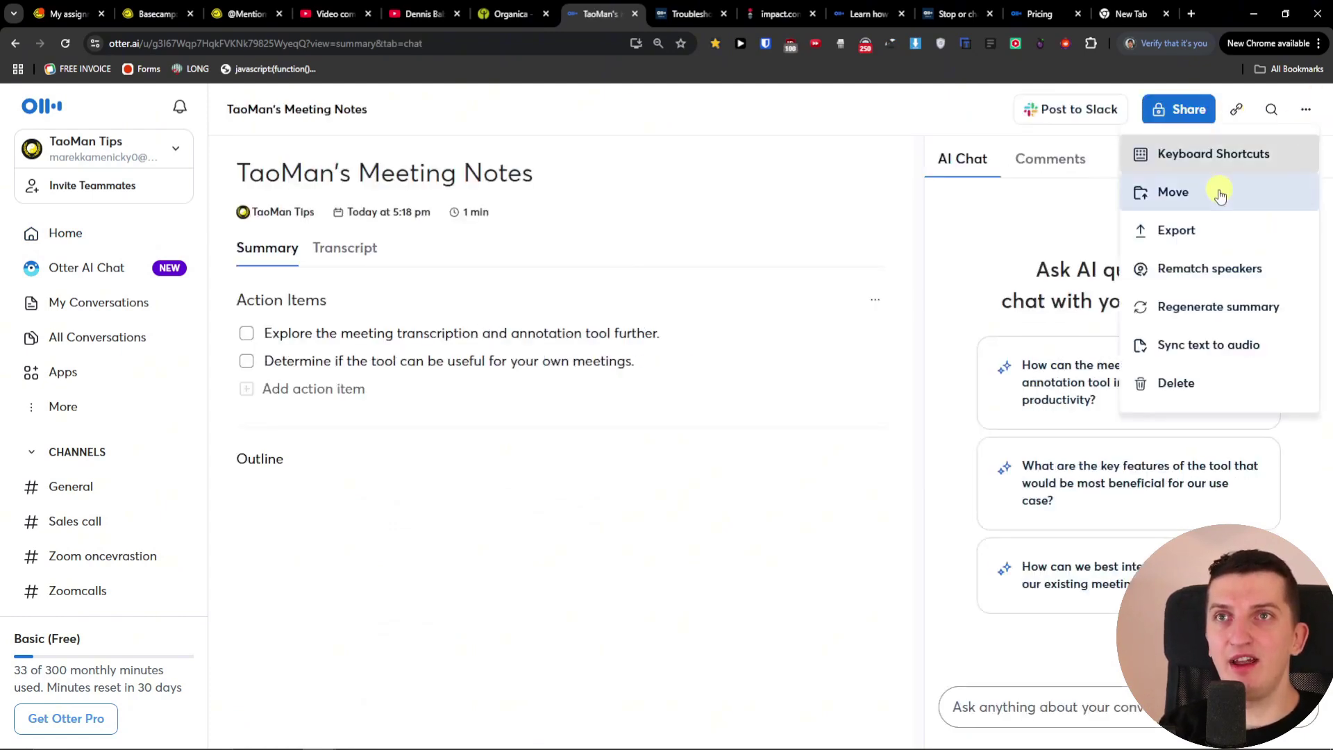
click(1285, 200)
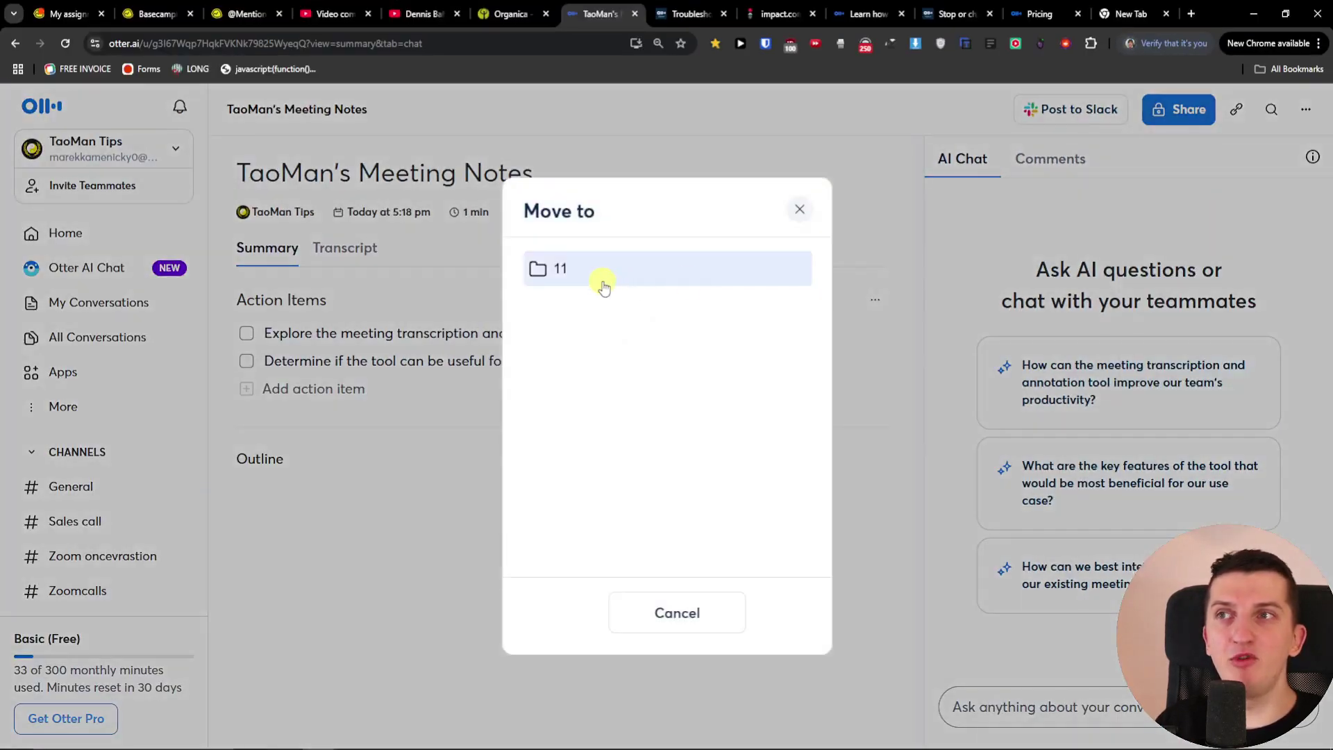
click(627, 278)
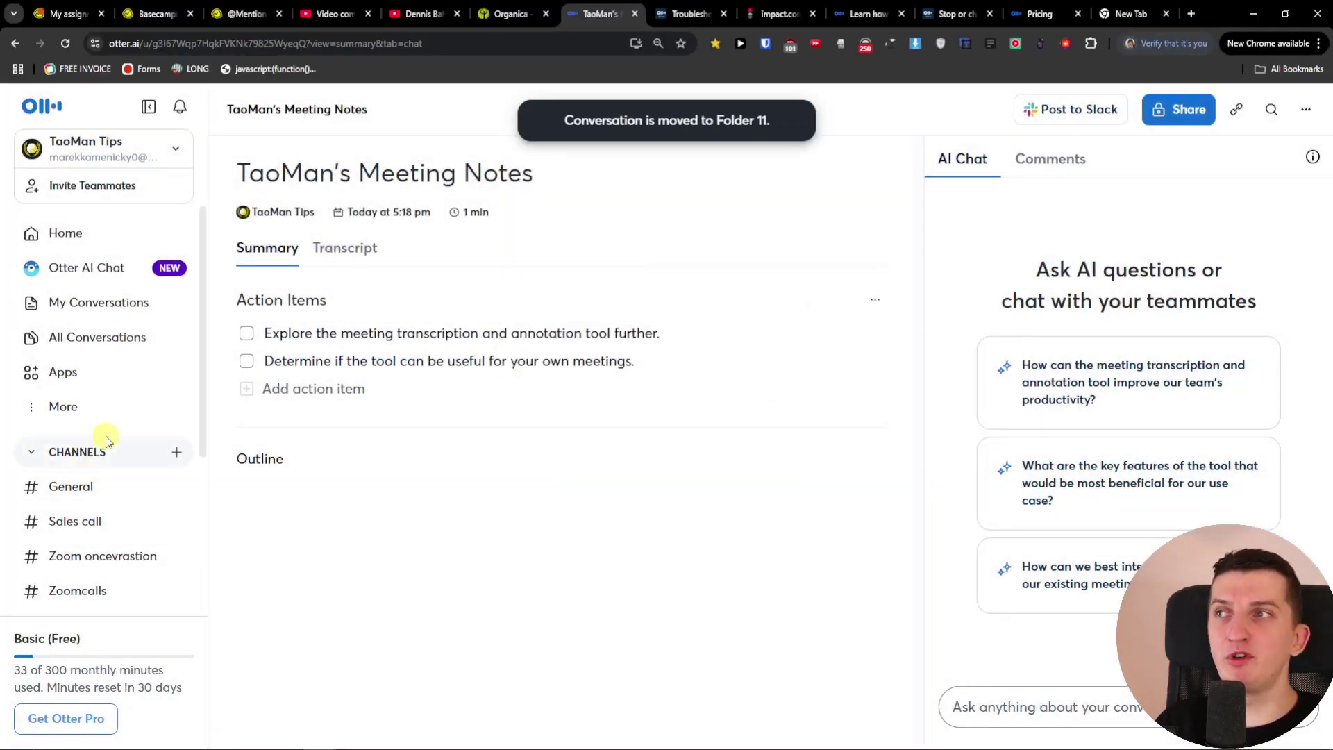
scroll(97, 458, down, 3)
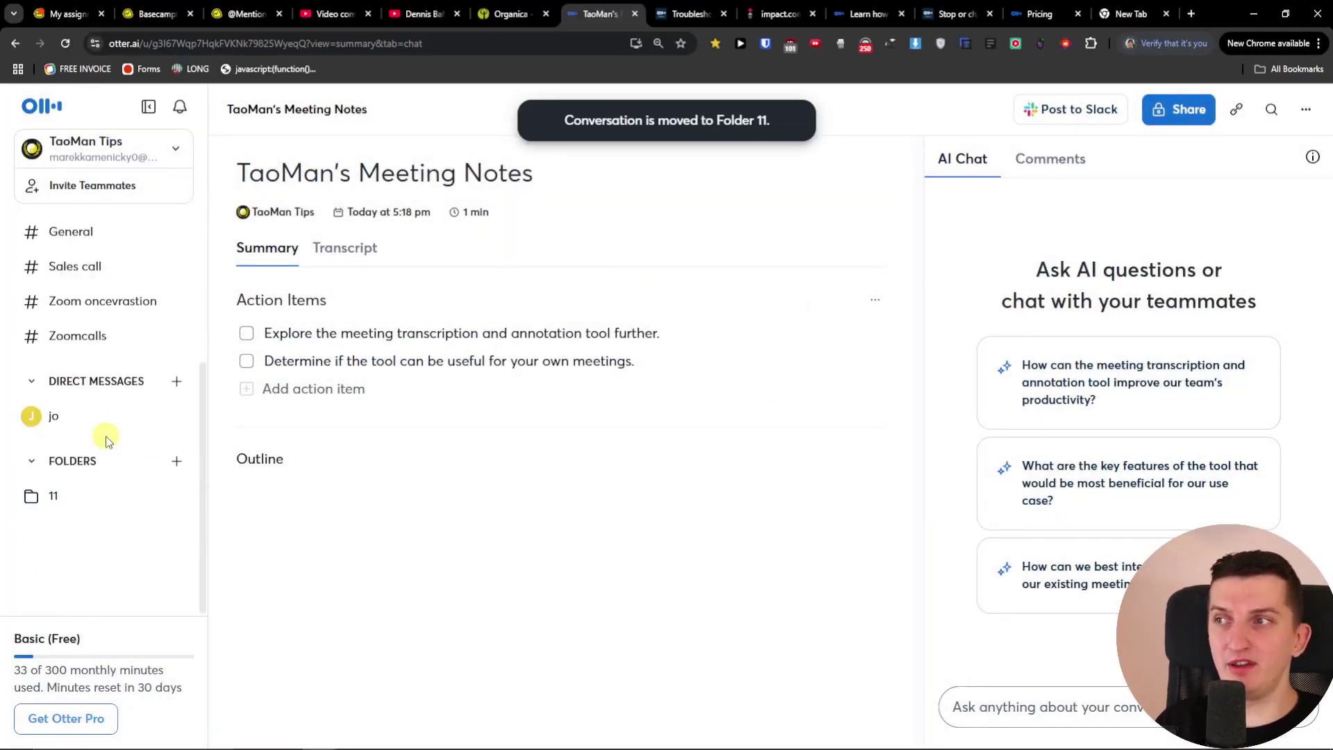
click(90, 504)
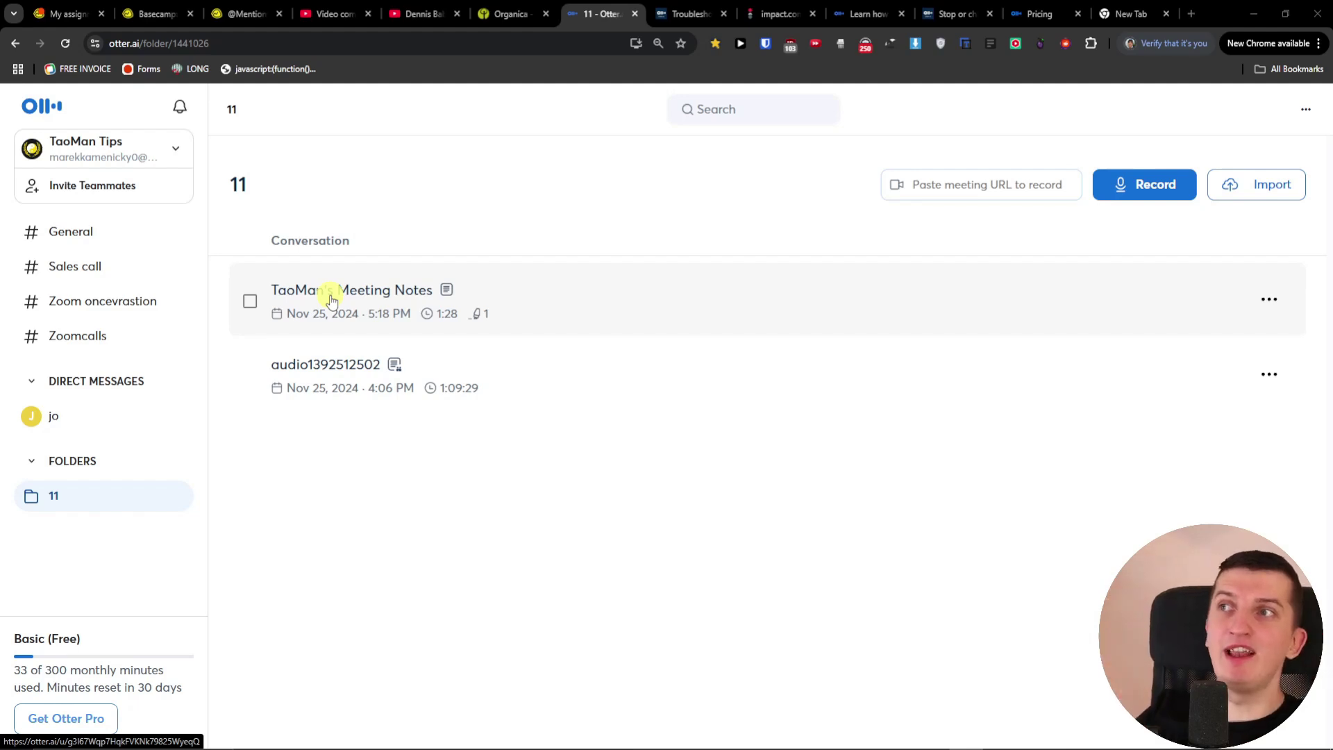
Reopen the 5:18 PM meeting notes from the folder and review the transcript, outline and summary
click(331, 300)
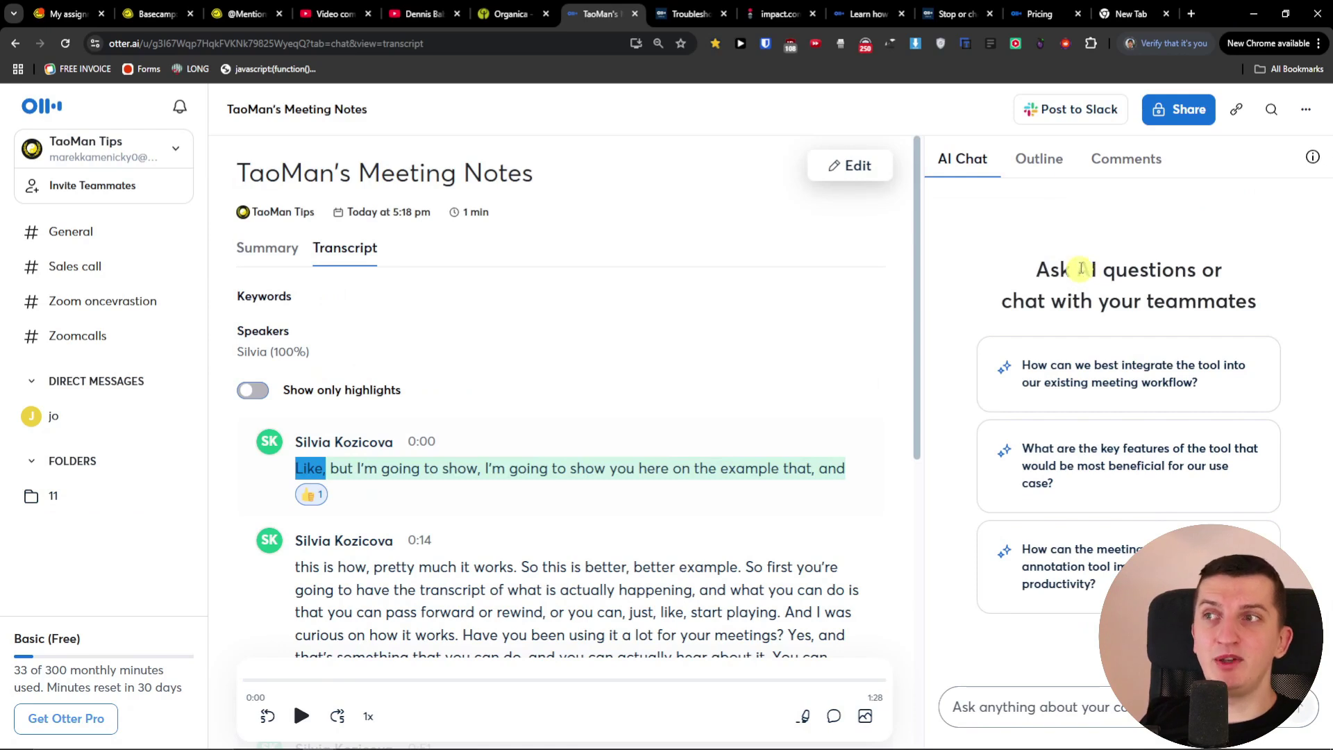
click(1041, 154)
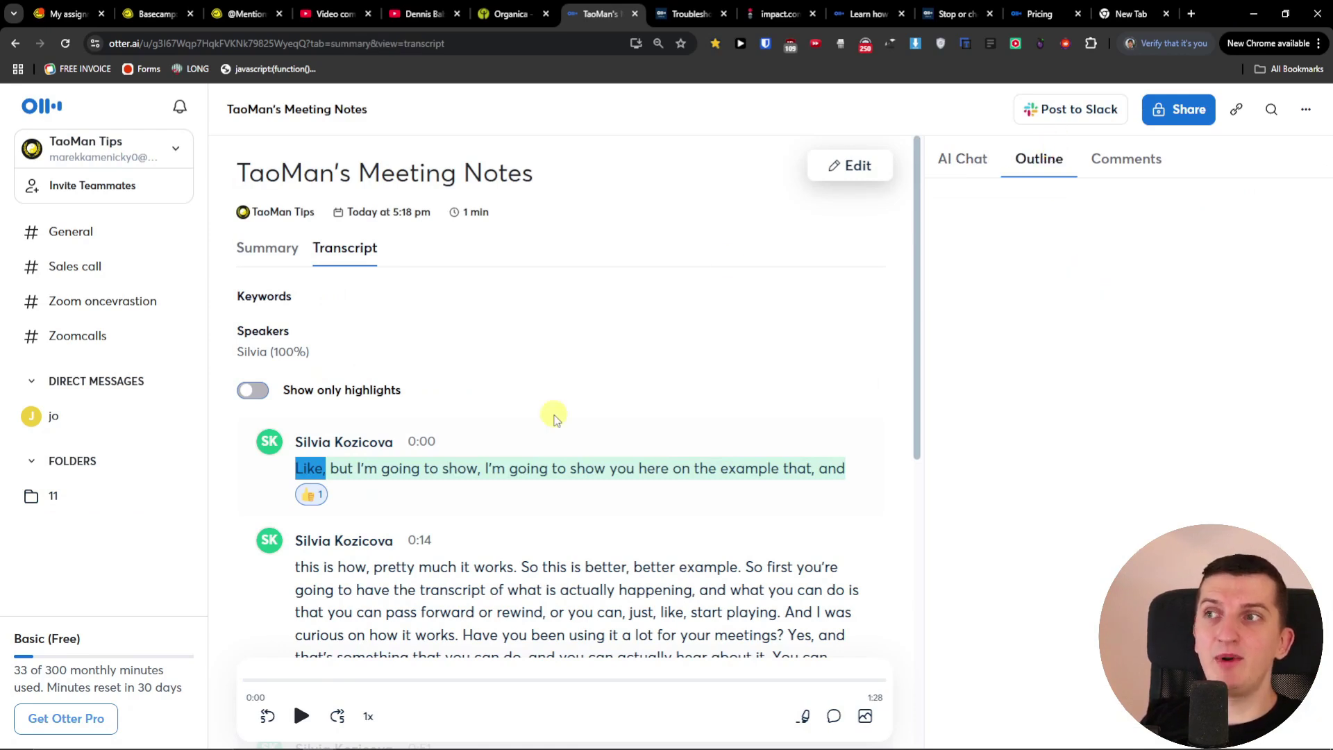
scroll(549, 423, down, 6)
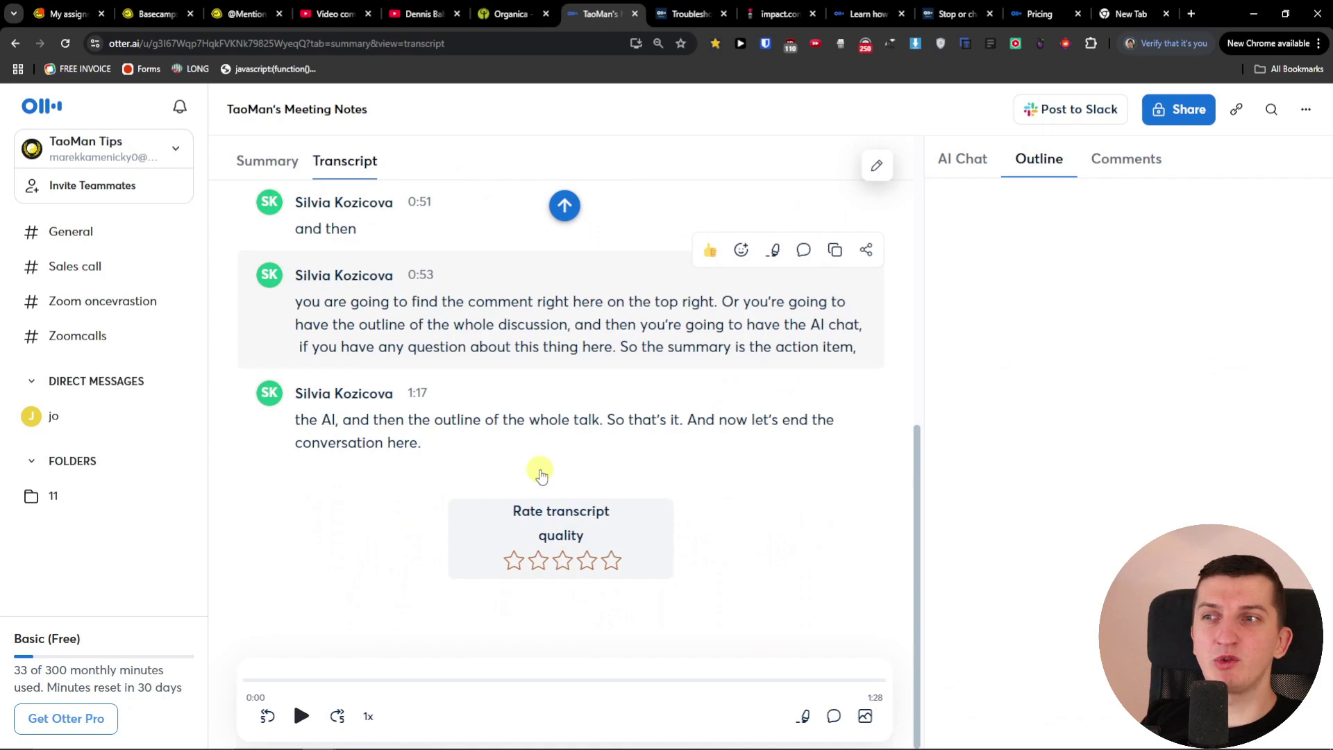
scroll(541, 474, up, 10)
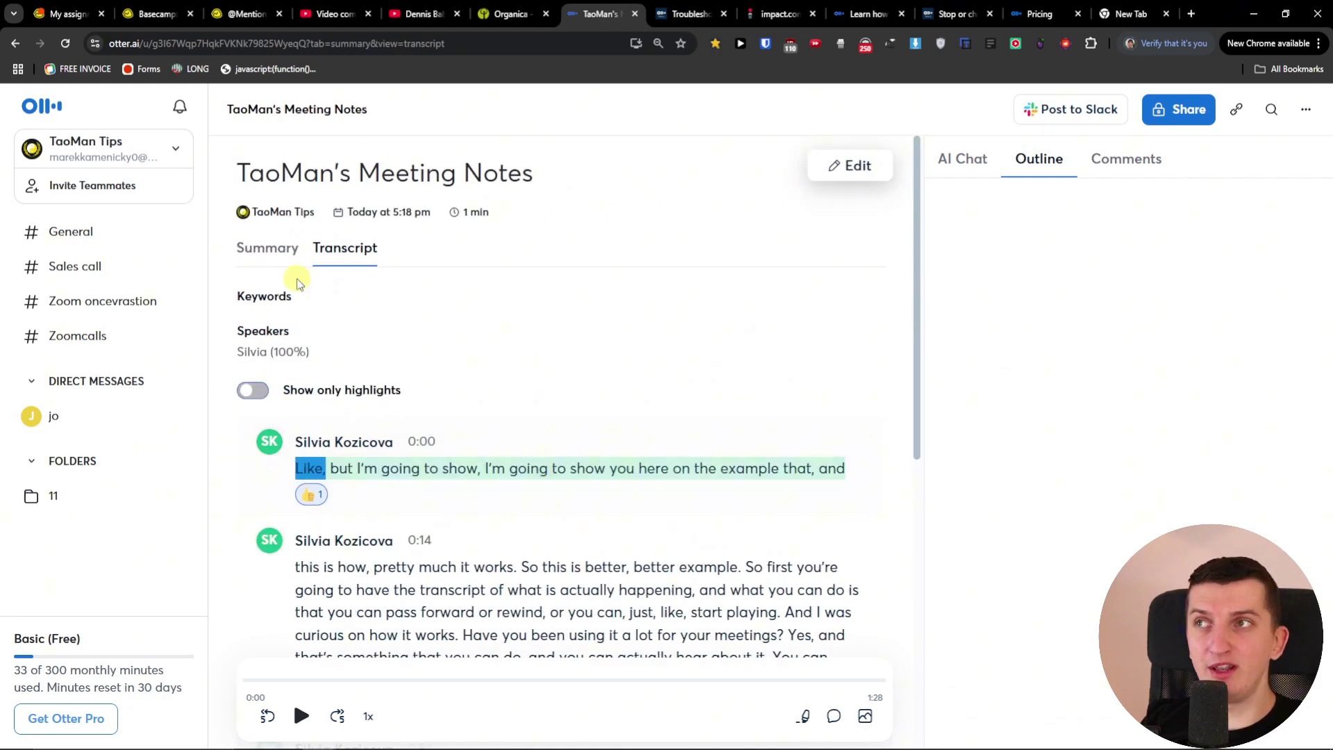
click(278, 249)
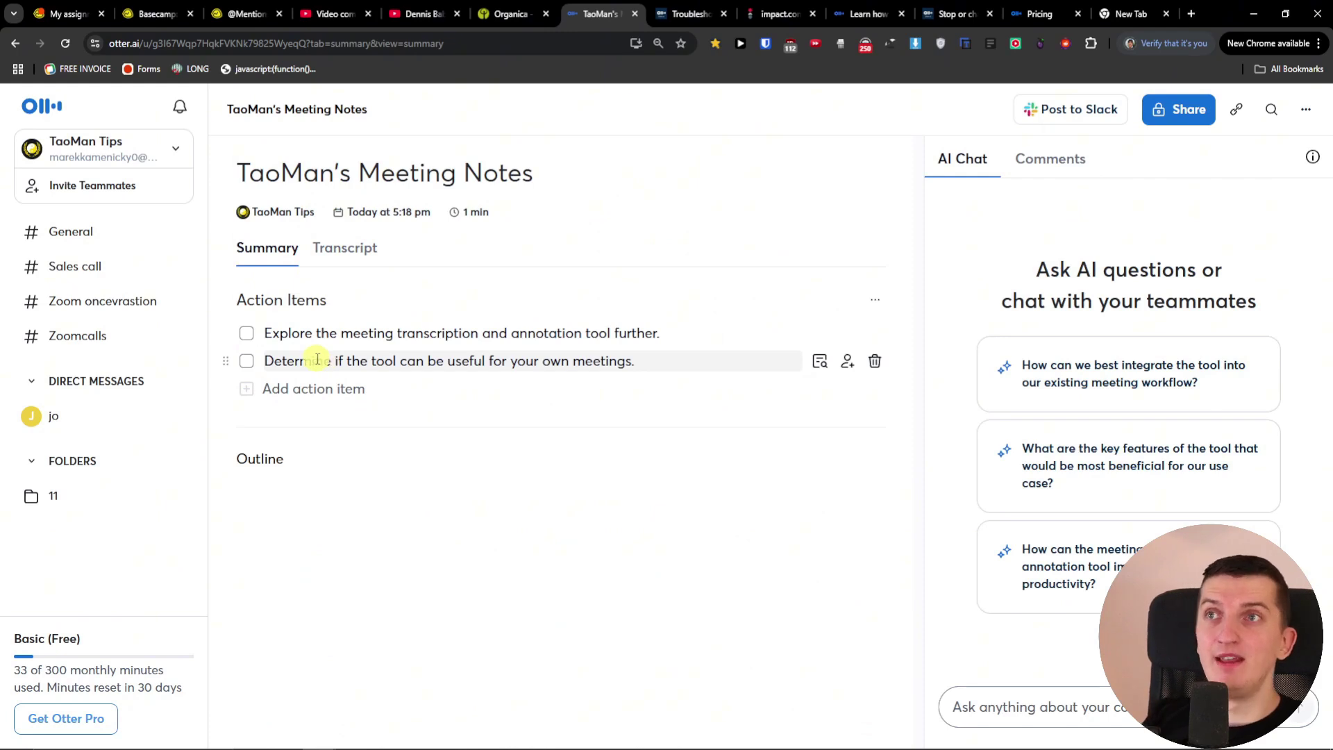
View the General channel's conversations and open folder 11 from the overview of all folders
click(99, 237)
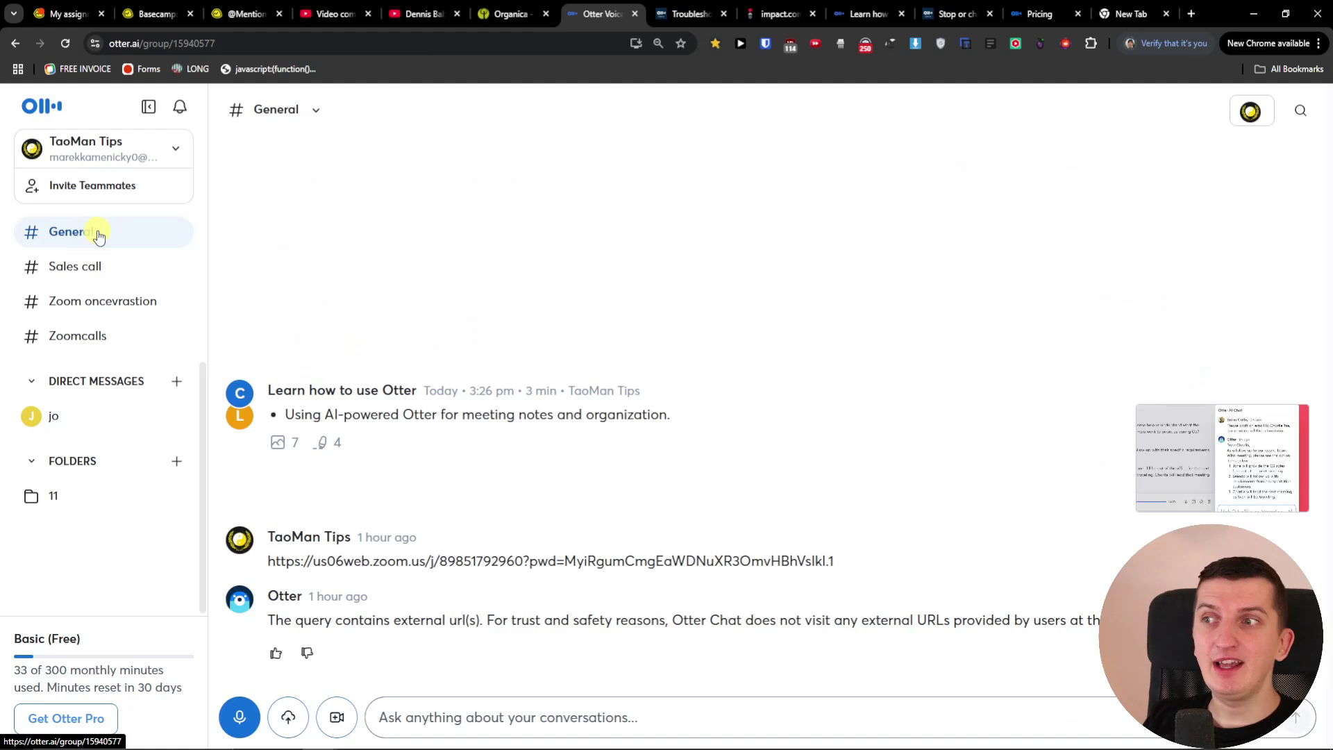
scroll(108, 278, up, 2)
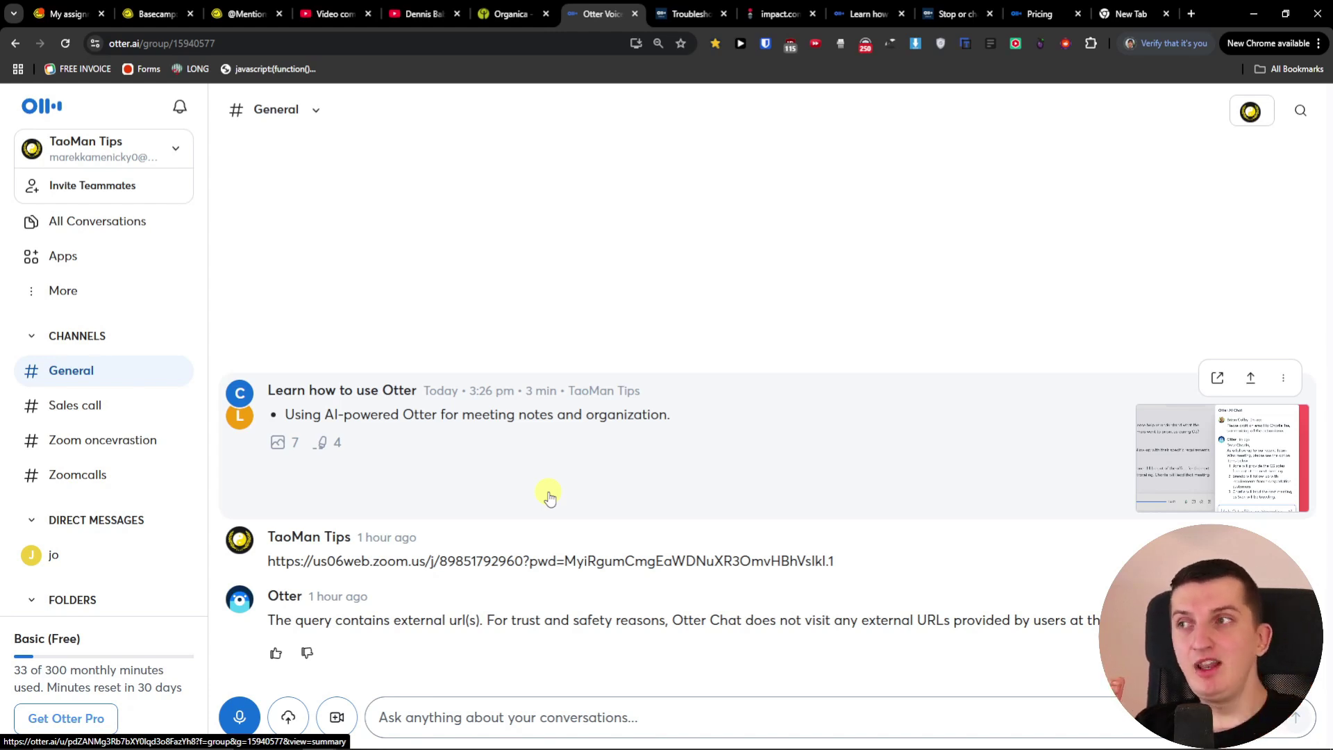
click(36, 596)
scroll(97, 521, down, 1)
click(83, 507)
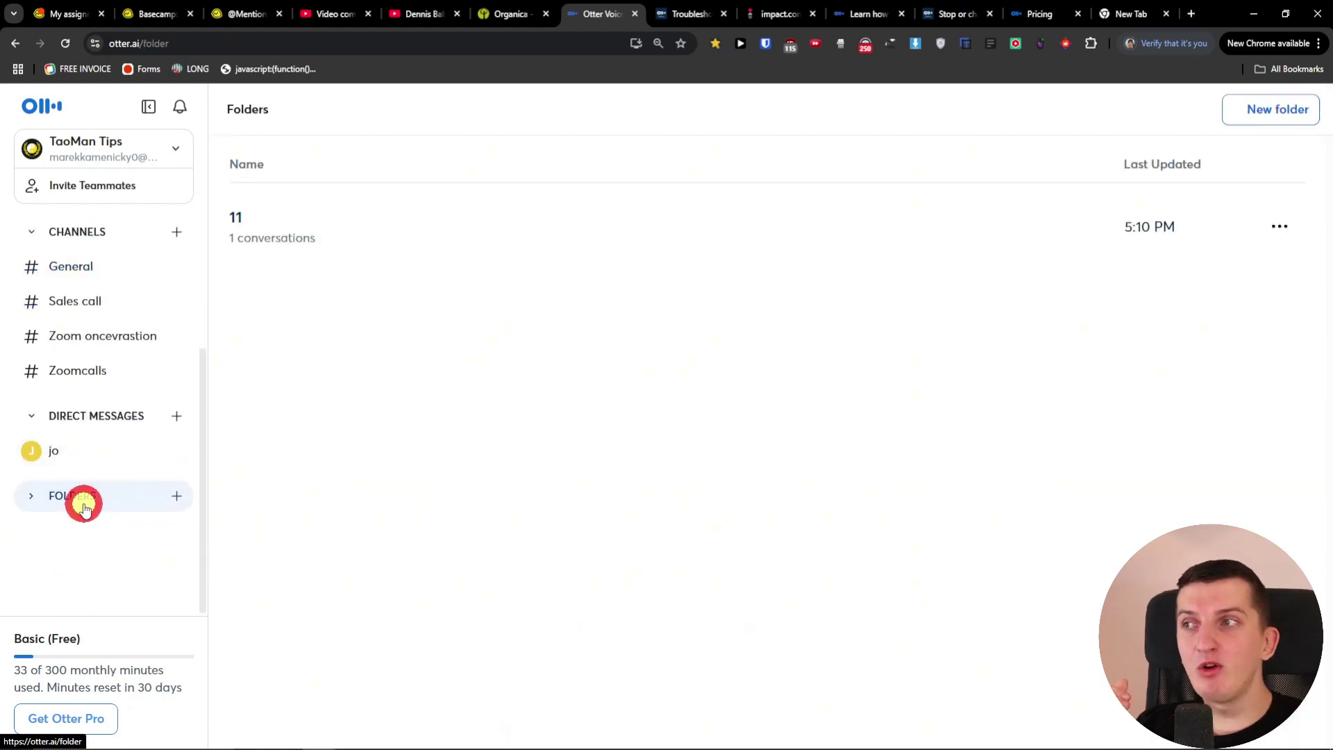
click(28, 497)
click(327, 238)
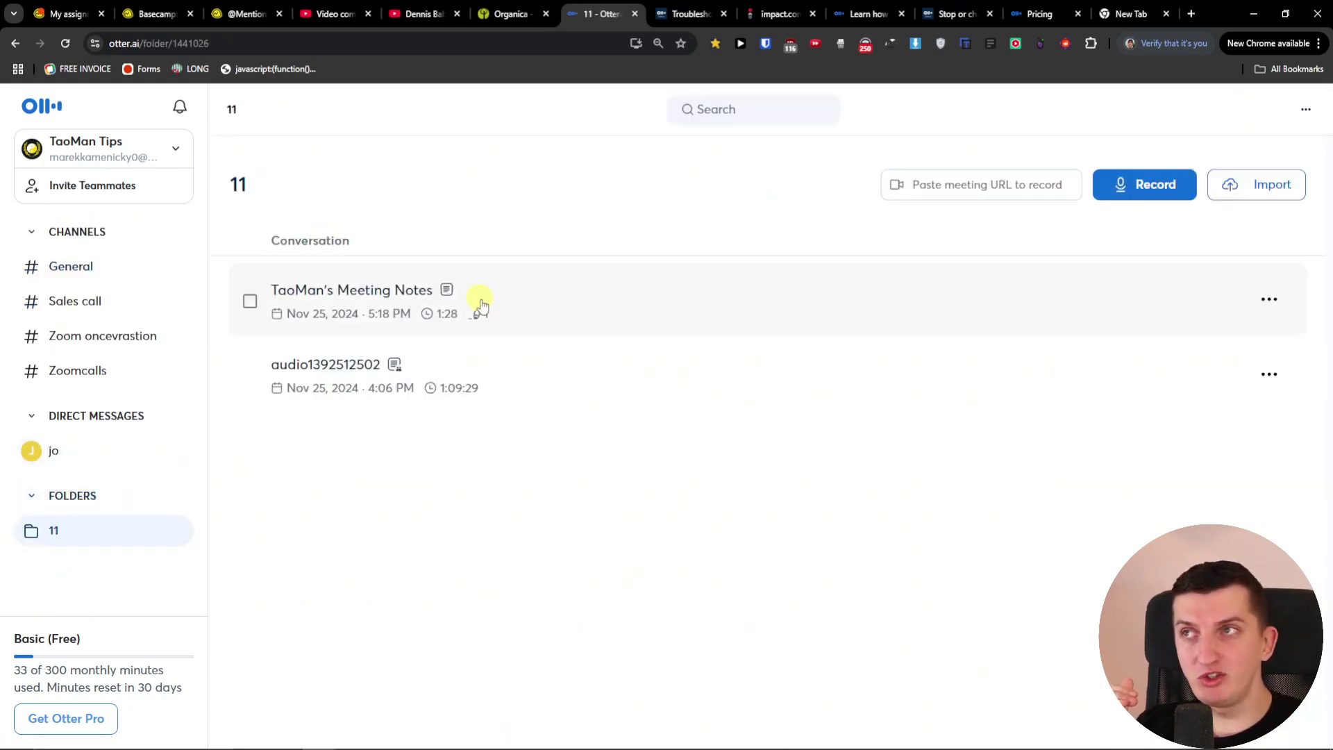